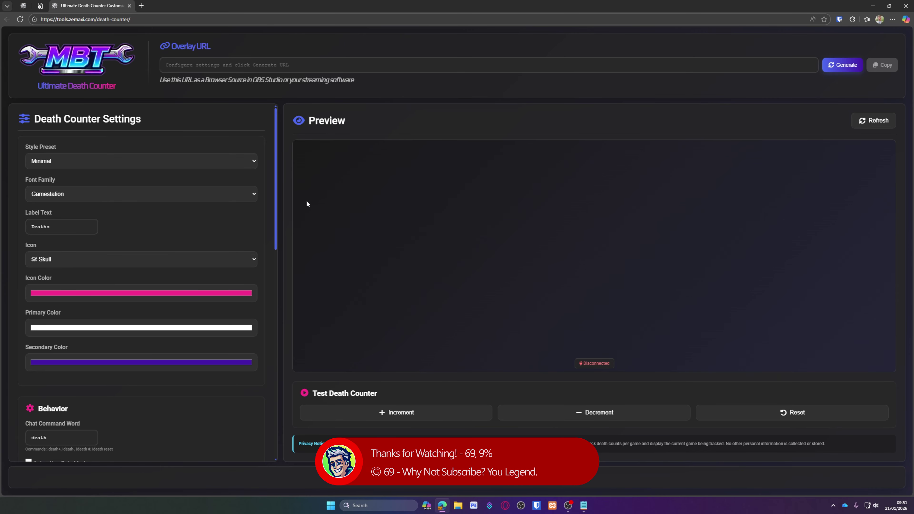
# Try the Tombstone style preset and browse its font families without changing them
pyautogui.click(238, 167)
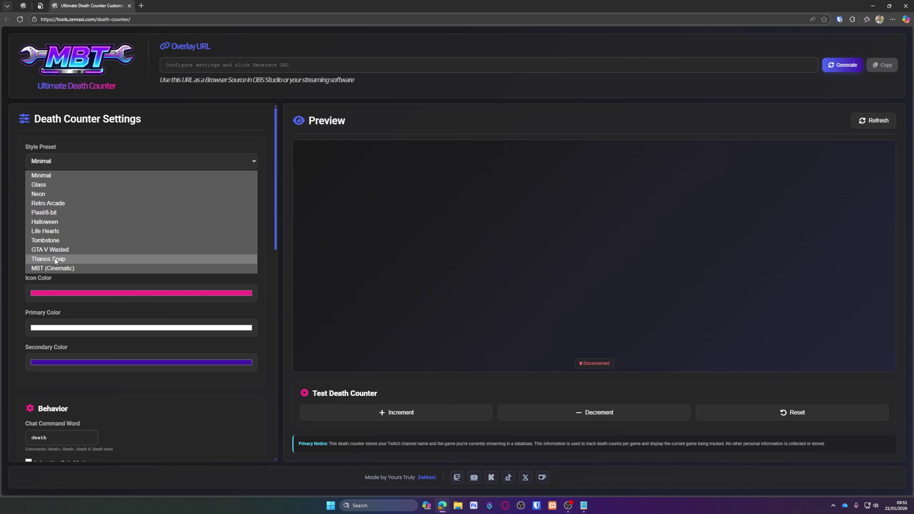
pyautogui.click(52, 240)
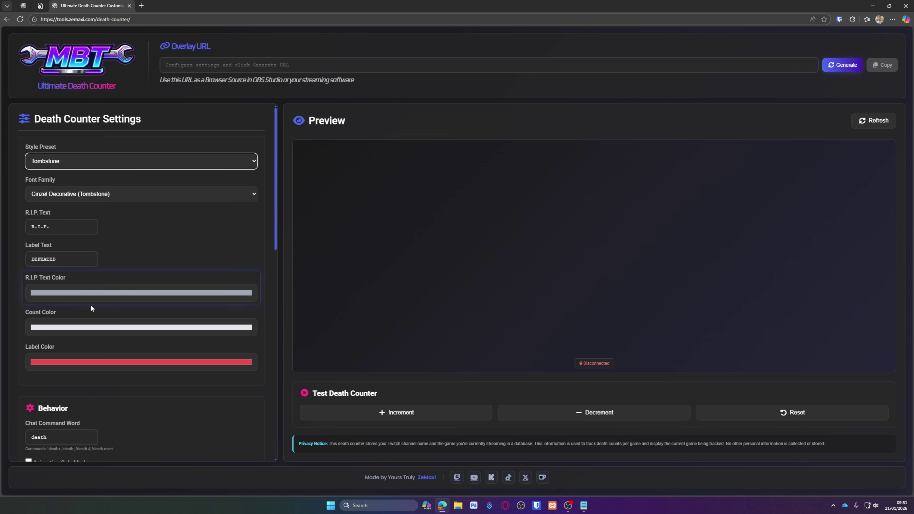
pyautogui.click(95, 196)
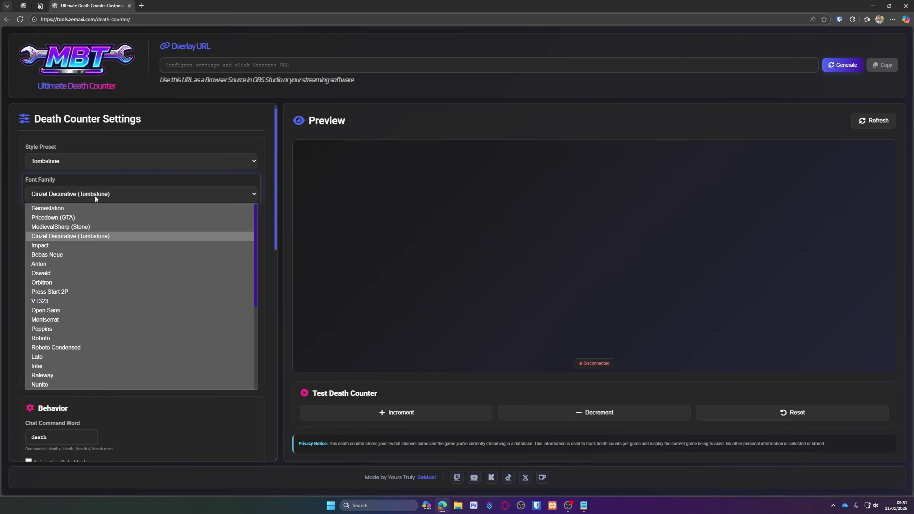
pyautogui.click(336, 197)
# Switch the style preset from Tombstone to GTA V Wasted
pyautogui.click(84, 164)
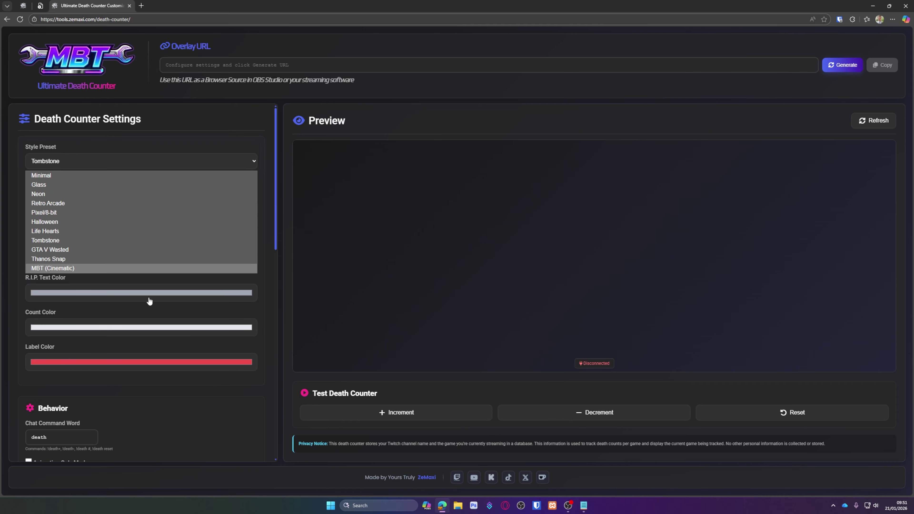
pyautogui.click(362, 243)
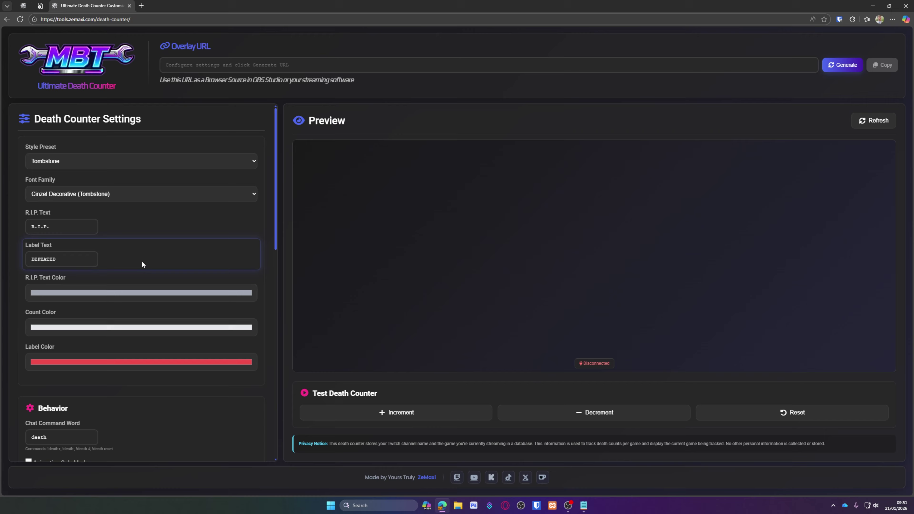
pyautogui.click(129, 161)
pyautogui.click(82, 249)
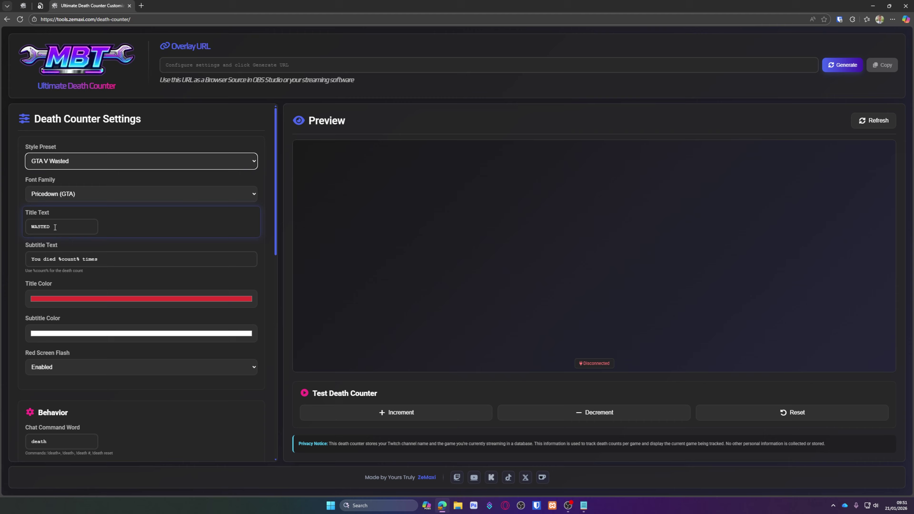
# Replace the WASTED title with 'MISSION FAILED' and preview it with one test death
pyautogui.click(65, 226)
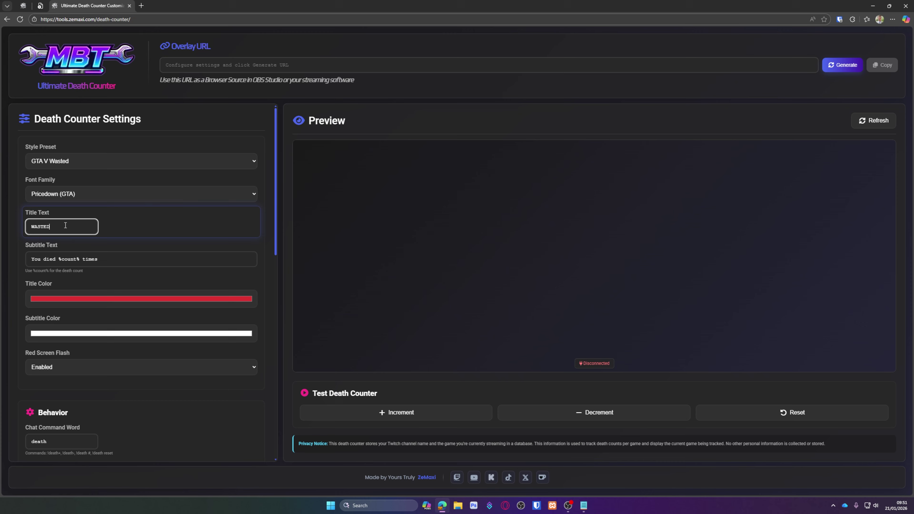
pyautogui.hotkey('ctrl', 'a')
pyautogui.write('MISSION FAILED')
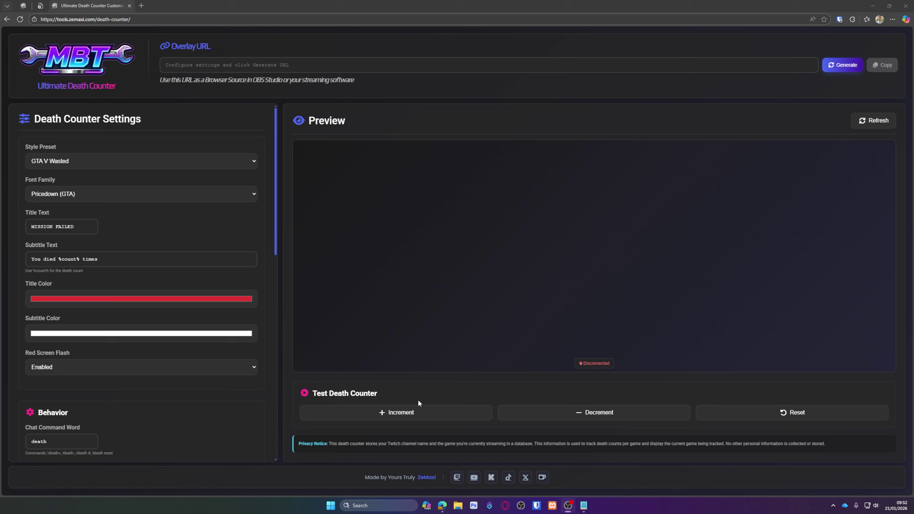
pyautogui.click(413, 411)
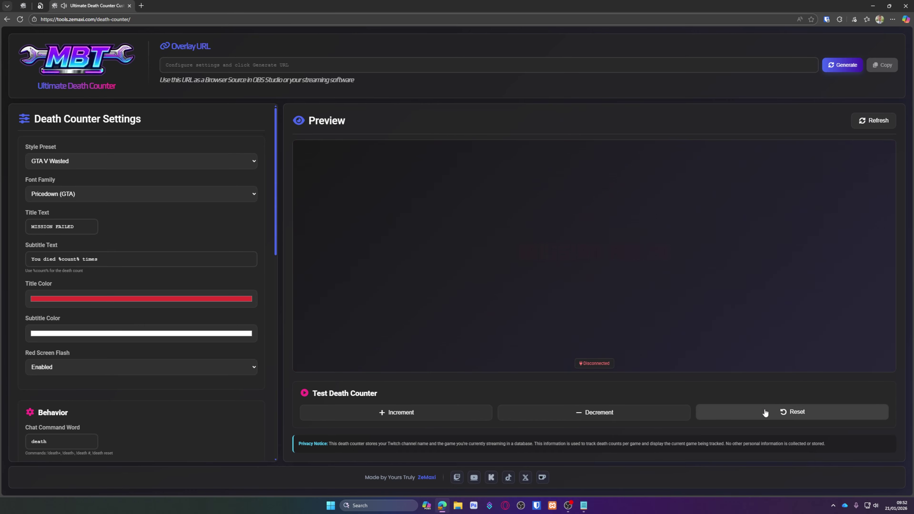
# Apply the Thanos Snap preset, raise dust particle layers from 35 to 55, and test one death
pyautogui.click(119, 161)
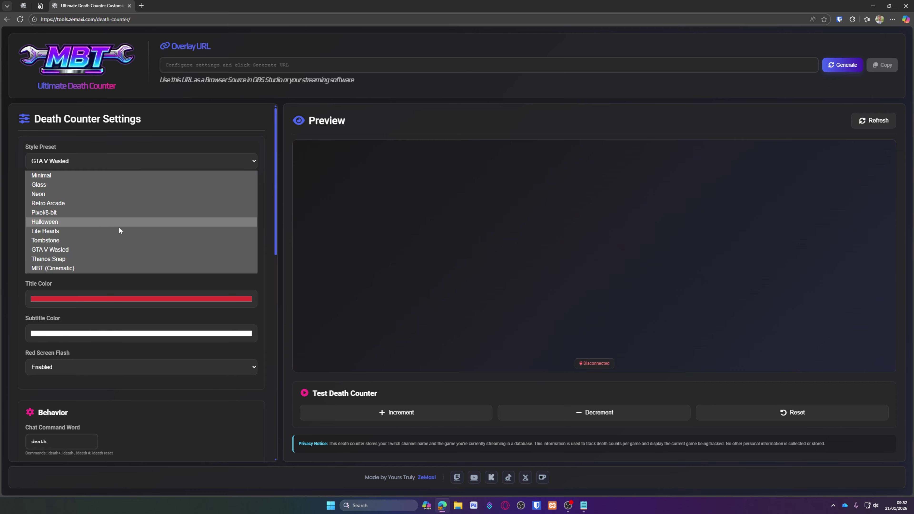
pyautogui.click(67, 260)
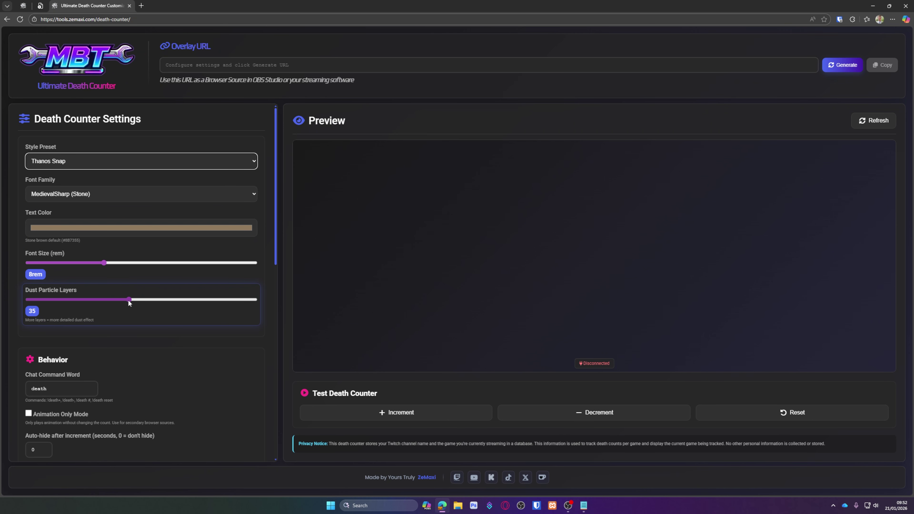
pyautogui.moveTo(129, 299); pyautogui.dragTo(228, 299)
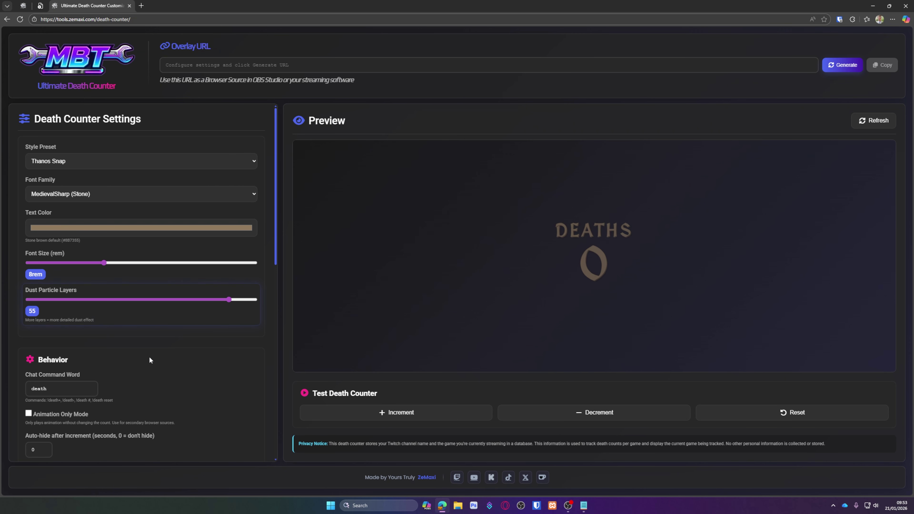
pyautogui.click(374, 412)
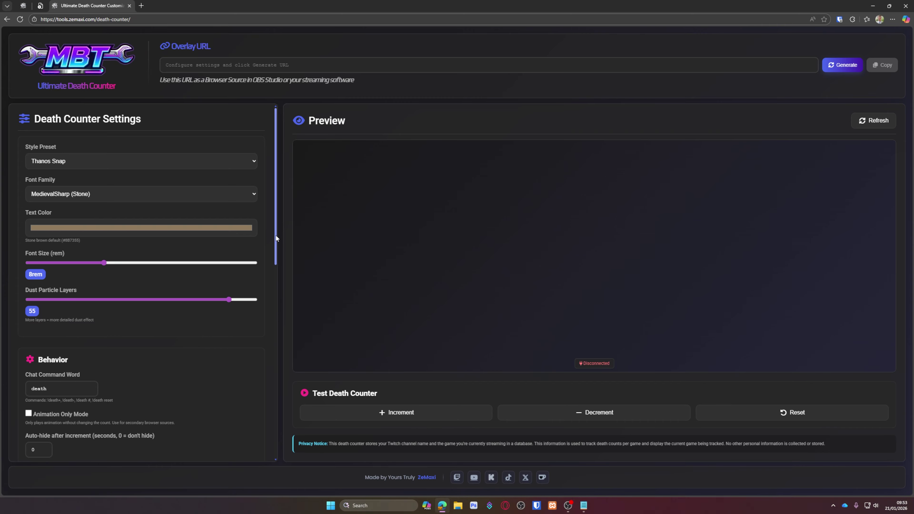
# Set font size to 16rem, enable Twitch chat death-count updates, and launch Streamer.bot
pyautogui.moveTo(104, 263); pyautogui.dragTo(256, 264)
pyautogui.scroll(-4, 158, 317)
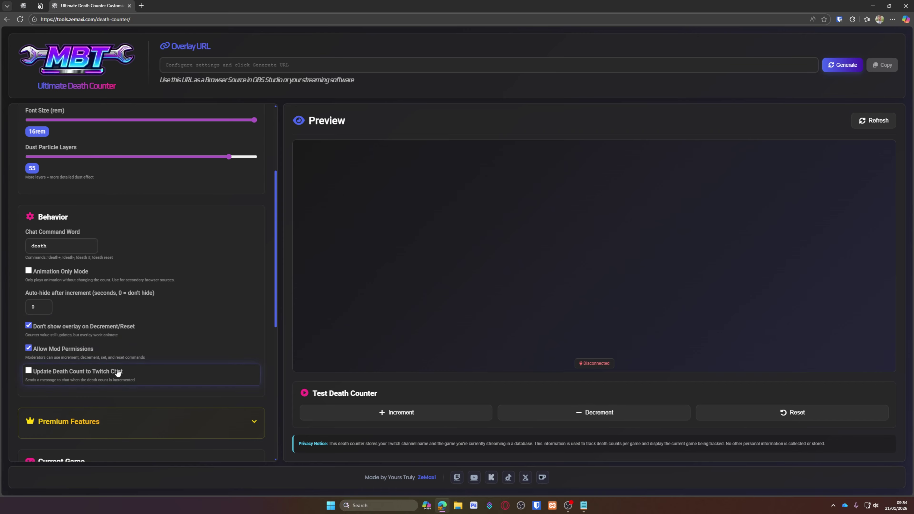
pyautogui.click(119, 374)
pyautogui.scroll(-3, 109, 364)
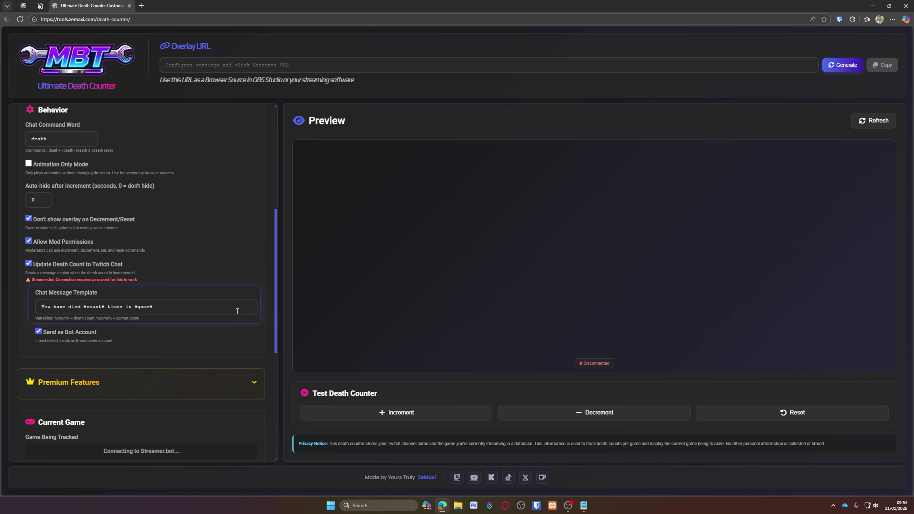
pyautogui.click(490, 505)
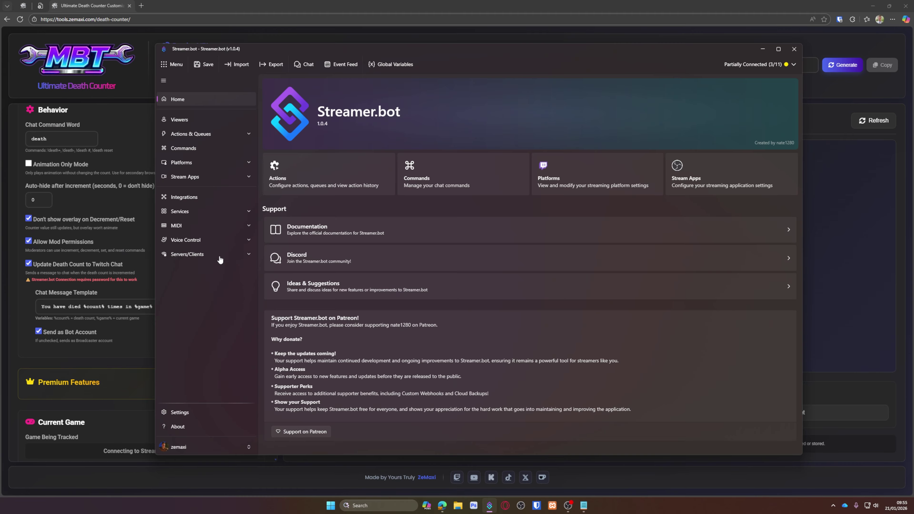
# Stop the running WebSocket server in Streamer.bot's Servers/Clients settings
pyautogui.click(215, 255)
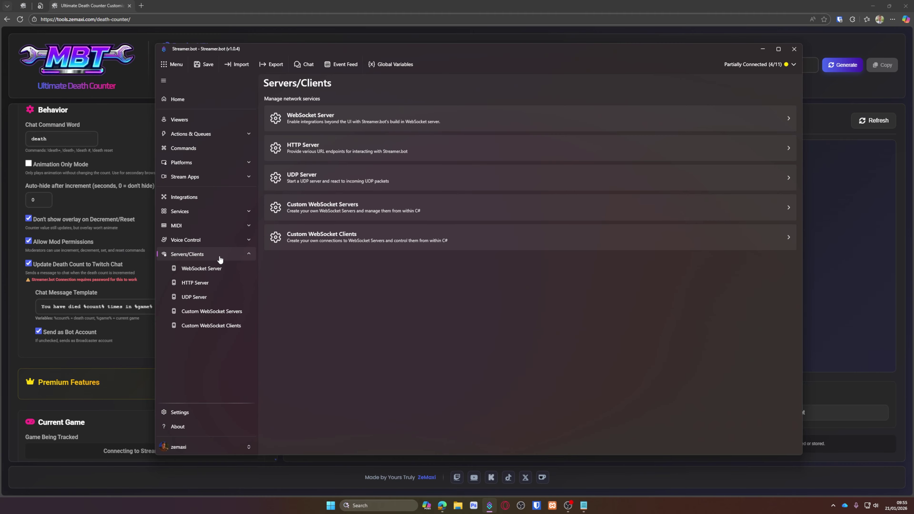
pyautogui.click(211, 270)
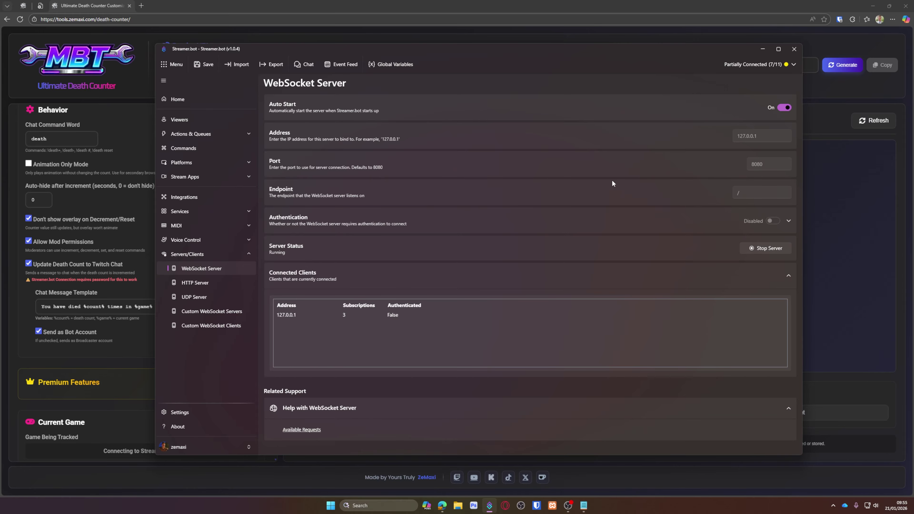
pyautogui.click(763, 248)
# Enable WebSocket authentication, enter and copy a new password, and restart the server
pyautogui.click(773, 221)
pyautogui.click(789, 221)
pyautogui.click(745, 273)
pyautogui.hotkey('ctrl', 'a')
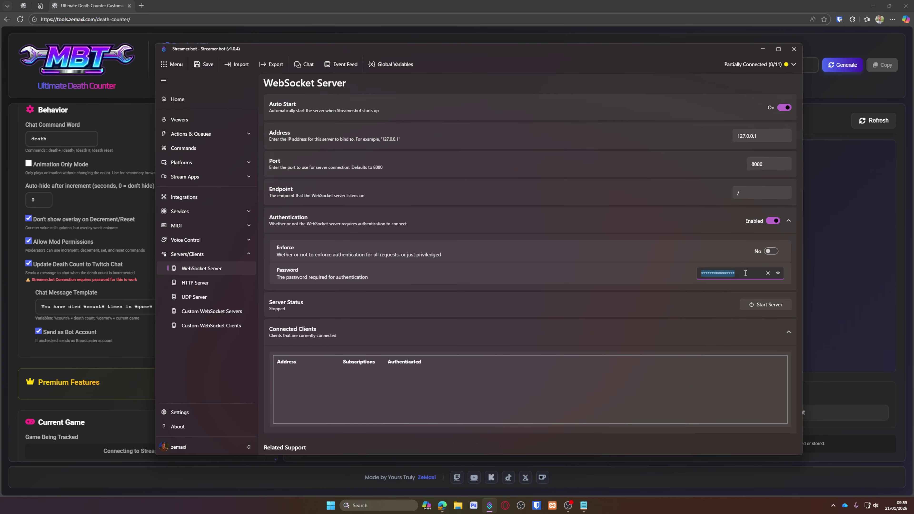
pyautogui.hotkey('ctrl', 'a')
pyautogui.click(766, 305)
# Back on the death counter page, enable Twitch chat death-count updates
pyautogui.hotkey('alt', 'Tab')
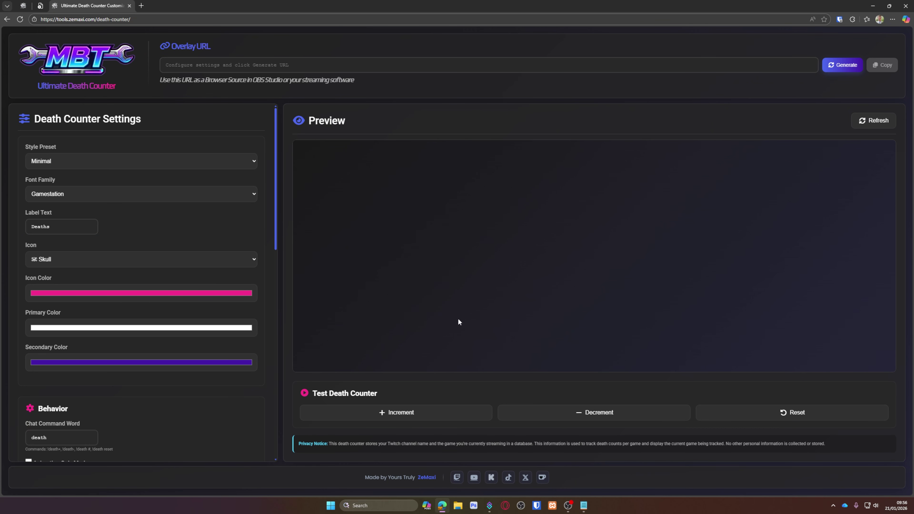
pyautogui.scroll(-10, 265, 245)
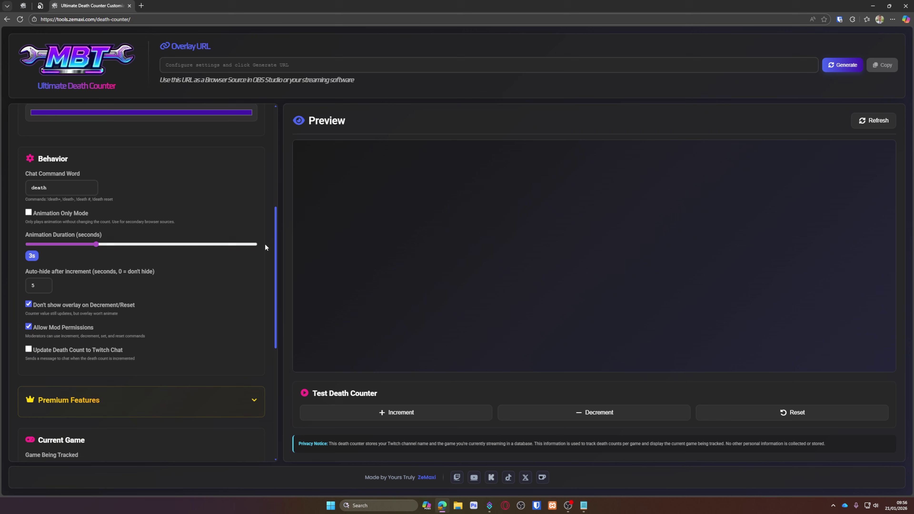
pyautogui.scroll(5, 265, 244)
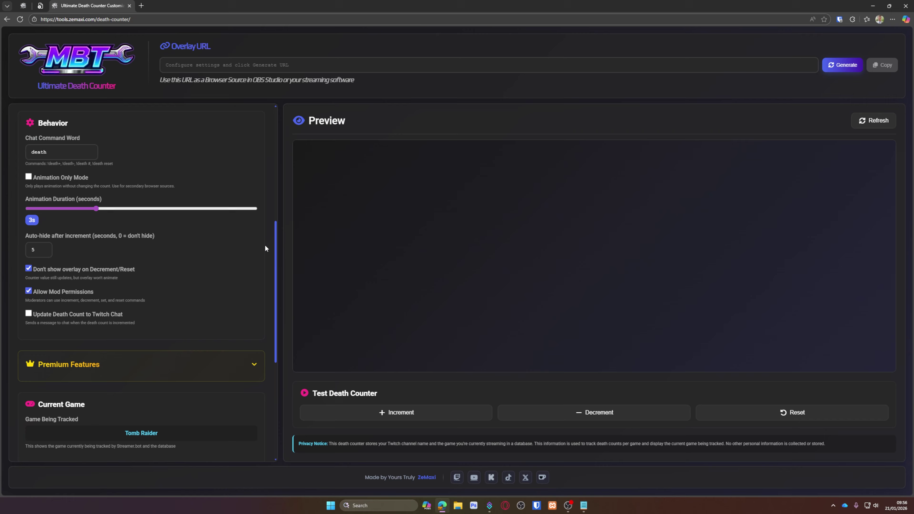
pyautogui.click(67, 321)
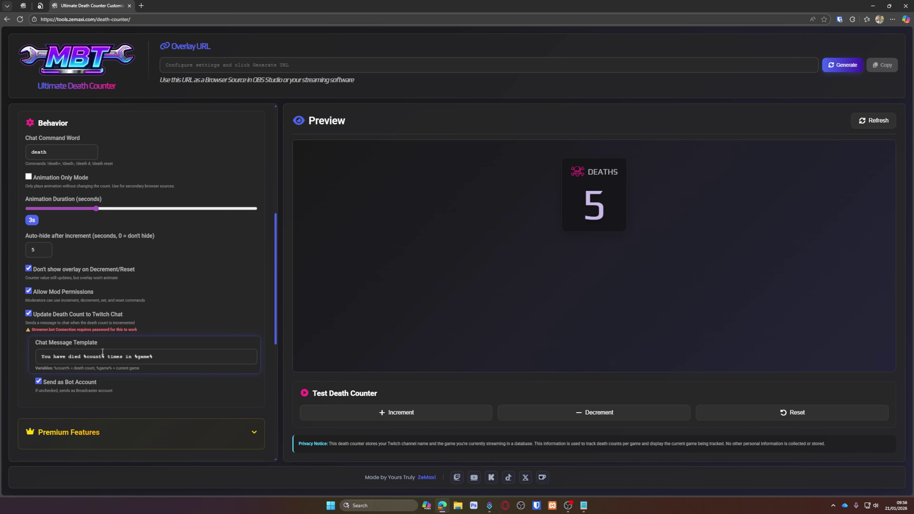
# Paste the WebSocket password into the Streamer.bot connection settings, then reload the page
pyautogui.scroll(-8, 110, 359)
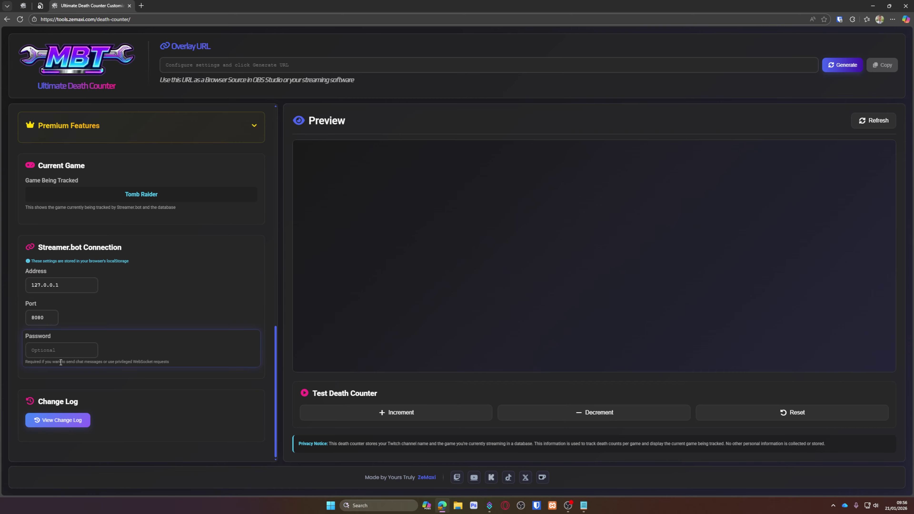
pyautogui.click(60, 350)
pyautogui.hotkey('ctrl', 'v')
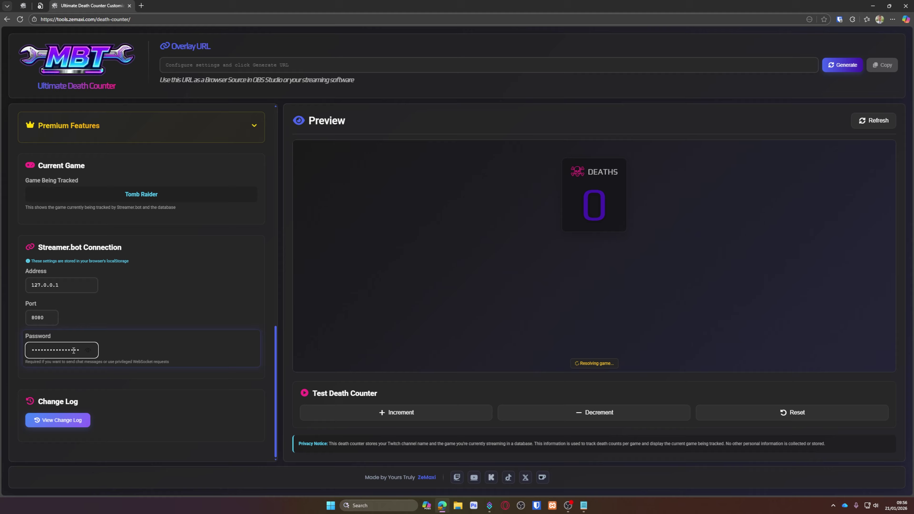
pyautogui.scroll(4, 125, 347)
pyautogui.click(20, 19)
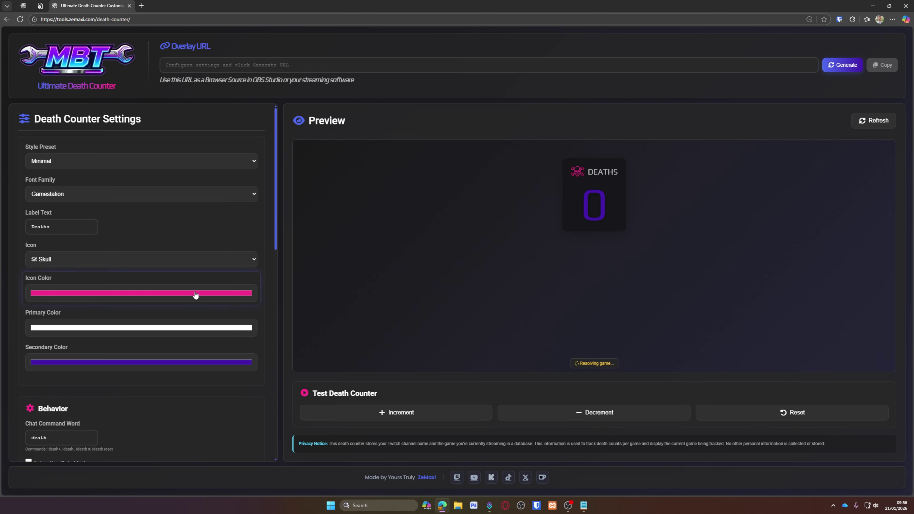
pyautogui.scroll(-10, 184, 299)
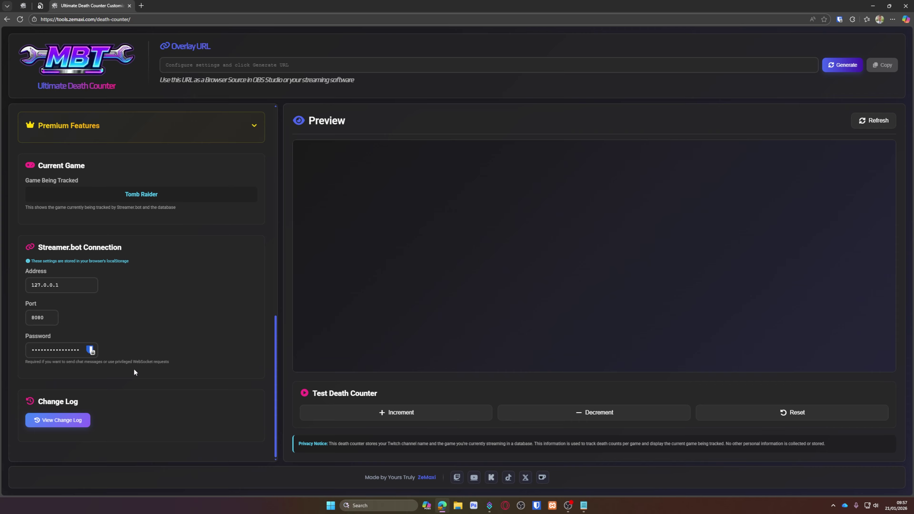
# Enable Twitch chat updates and review the 'You have died %count% times in %game%' template
pyautogui.scroll(10, 122, 317)
pyautogui.scroll(-4, 103, 278)
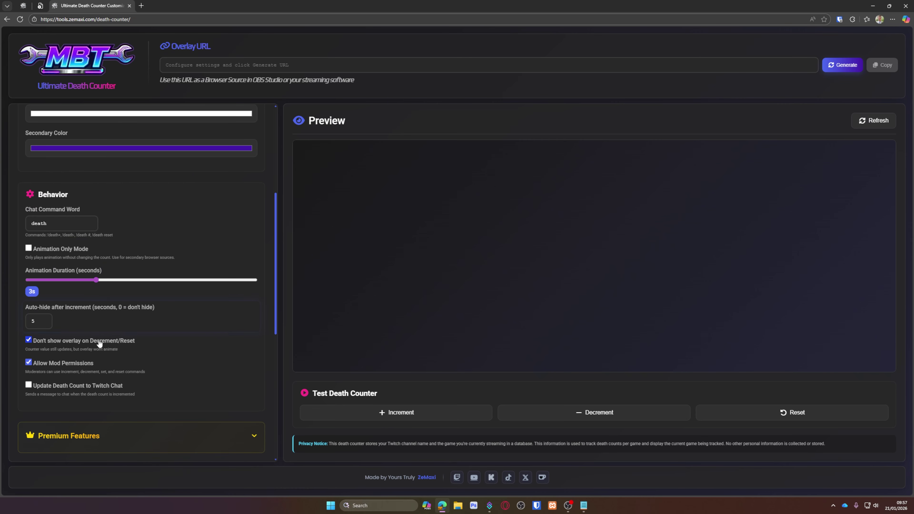
pyautogui.click(53, 390)
pyautogui.scroll(-3, 76, 367)
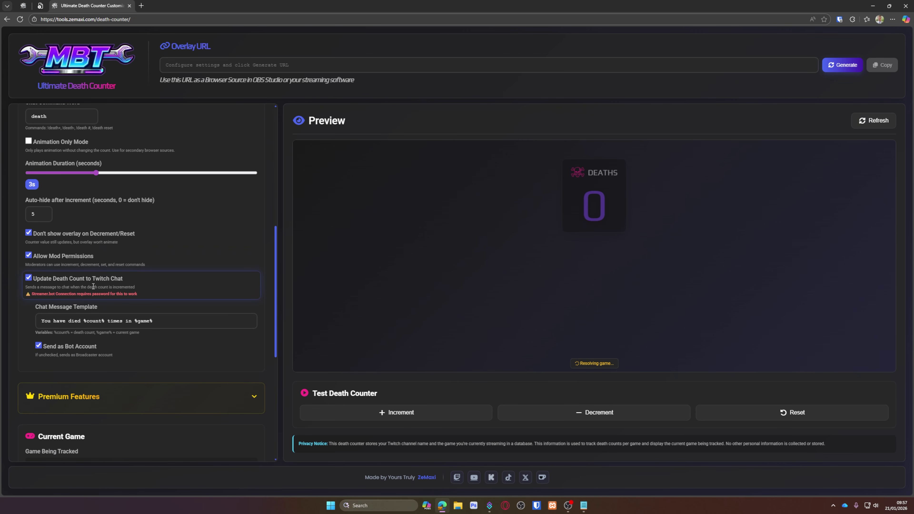
pyautogui.tripleClick(191, 322)
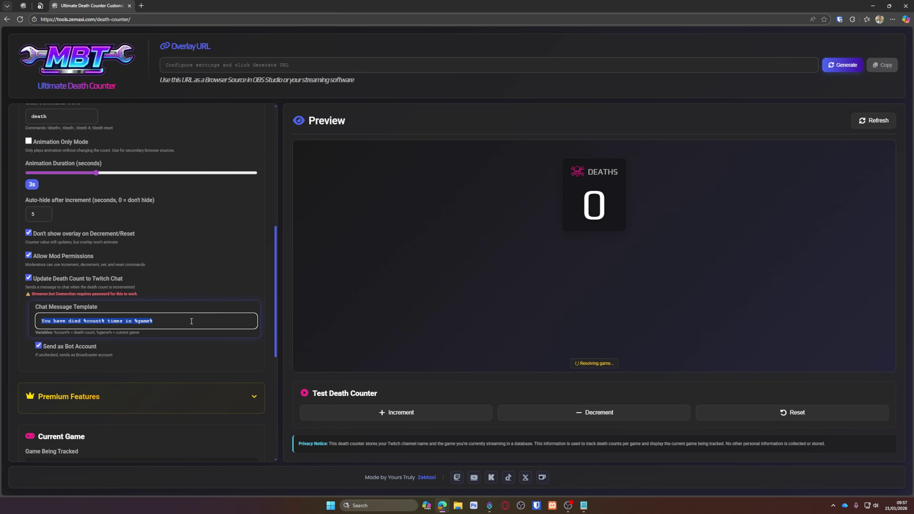
pyautogui.click(192, 322)
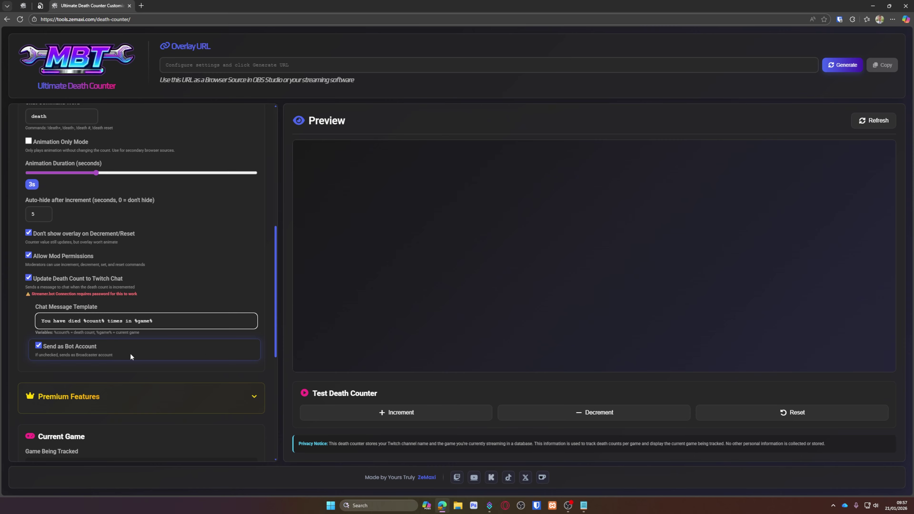
pyautogui.click(60, 352)
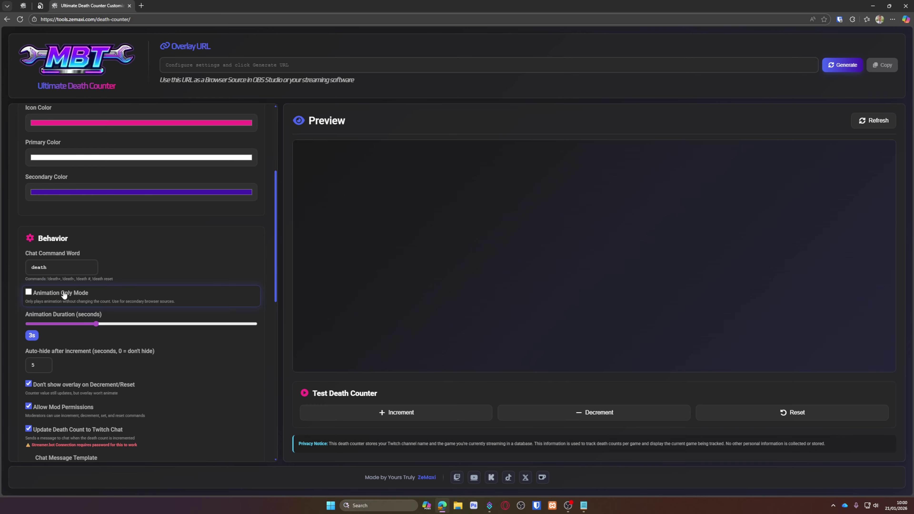
# Pick the GTA V Wasted preset, toggling animation-only mode on and back off
pyautogui.click(54, 294)
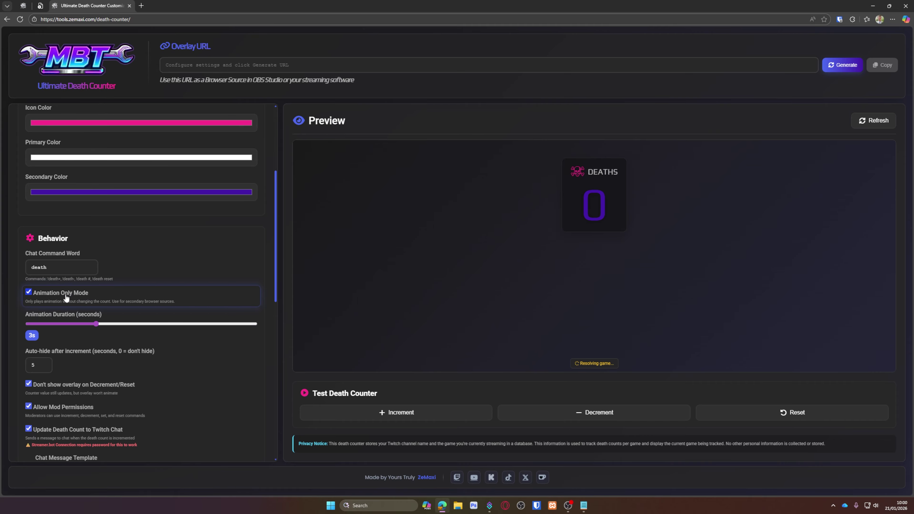
pyautogui.scroll(5, 80, 295)
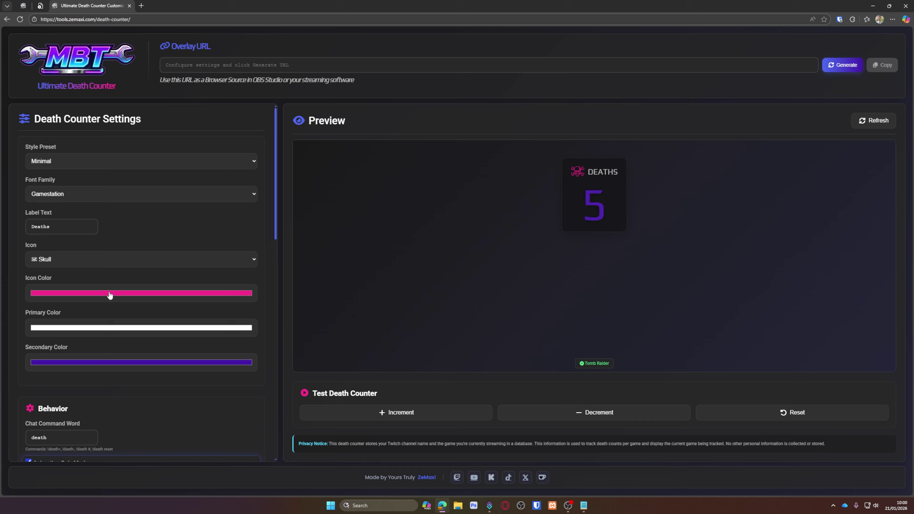
pyautogui.click(85, 155)
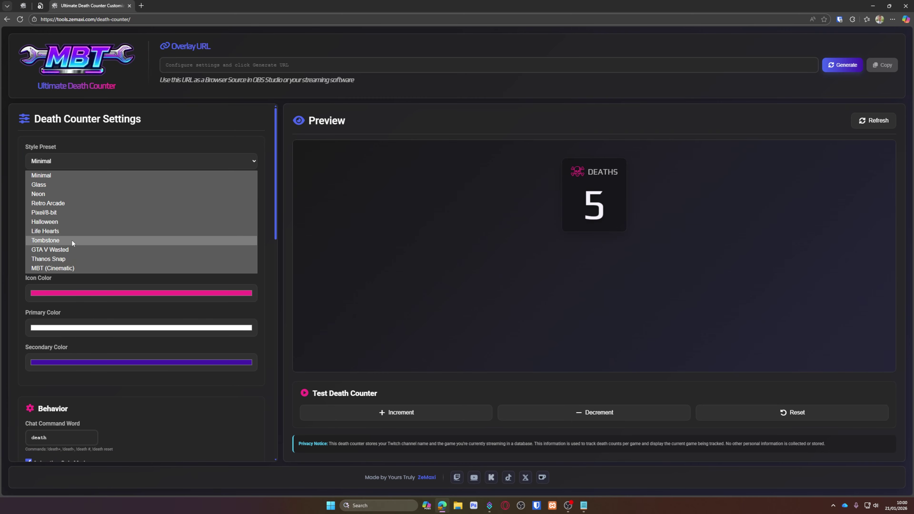
pyautogui.click(71, 248)
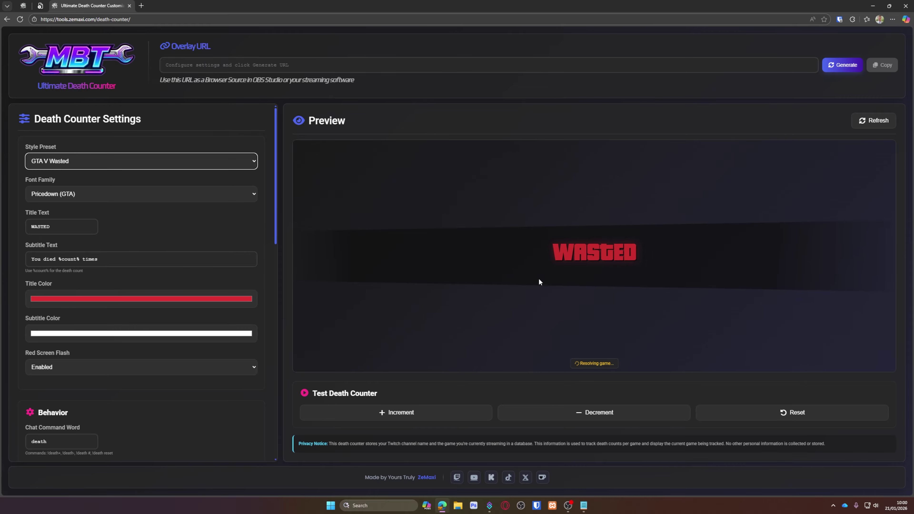
pyautogui.scroll(-6, 185, 343)
pyautogui.click(28, 181)
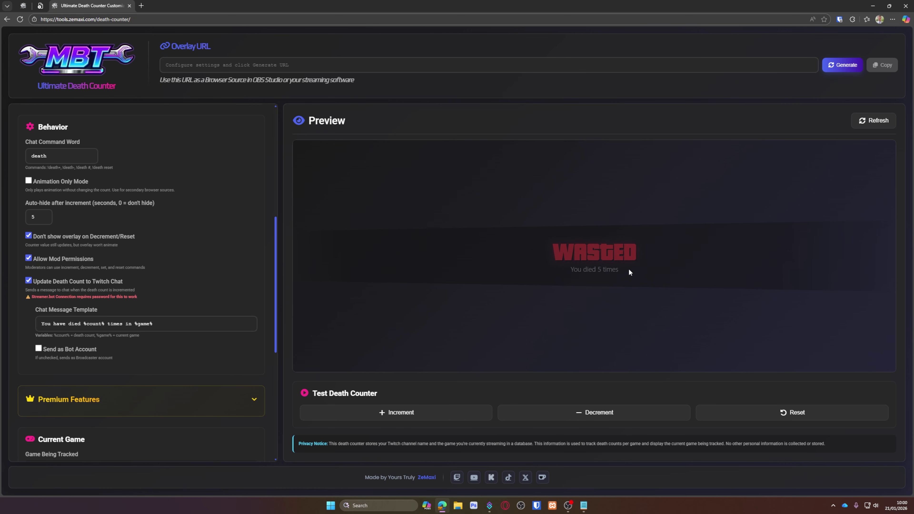
pyautogui.scroll(8, 177, 260)
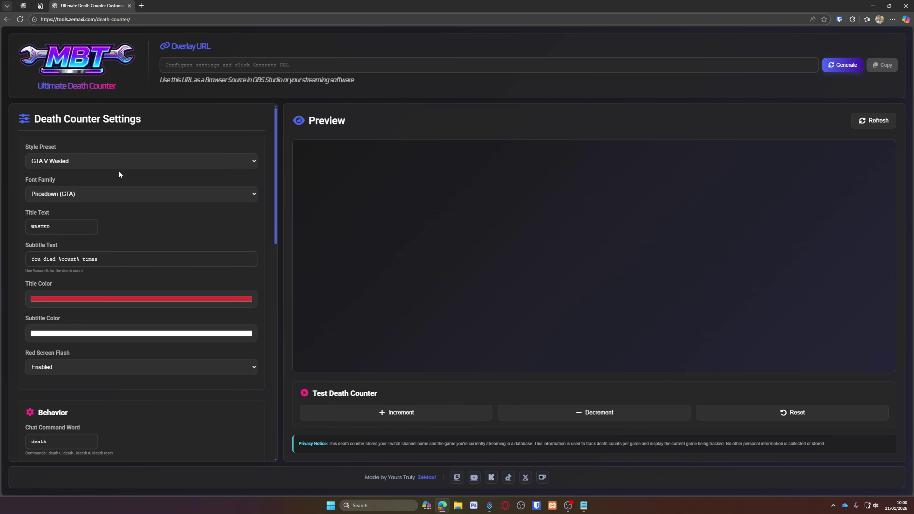
# Try the Thanos Snap preset, toggling animation-only mode on and off to preview it
pyautogui.click(98, 162)
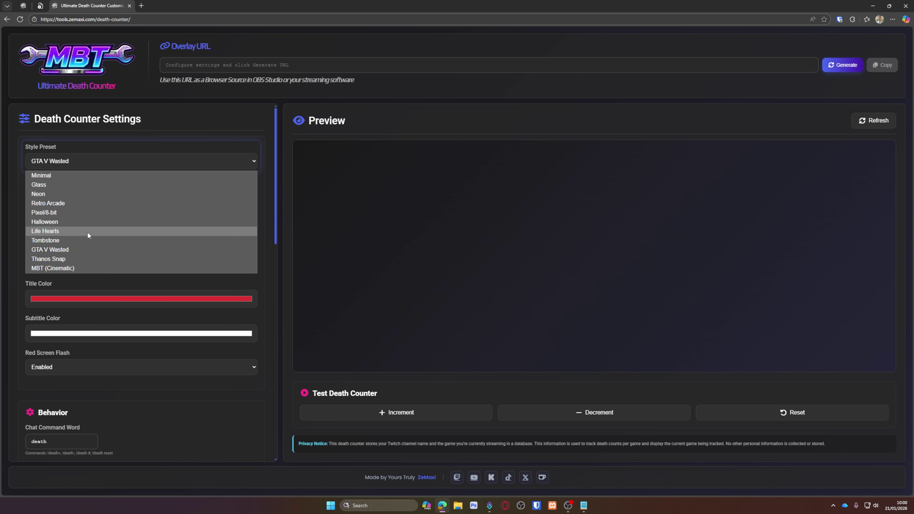
pyautogui.click(77, 255)
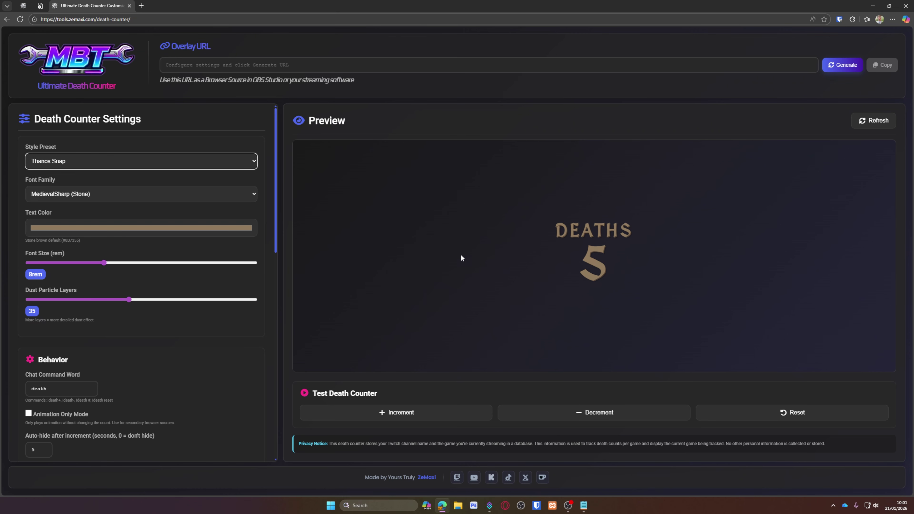
pyautogui.scroll(-5, 195, 300)
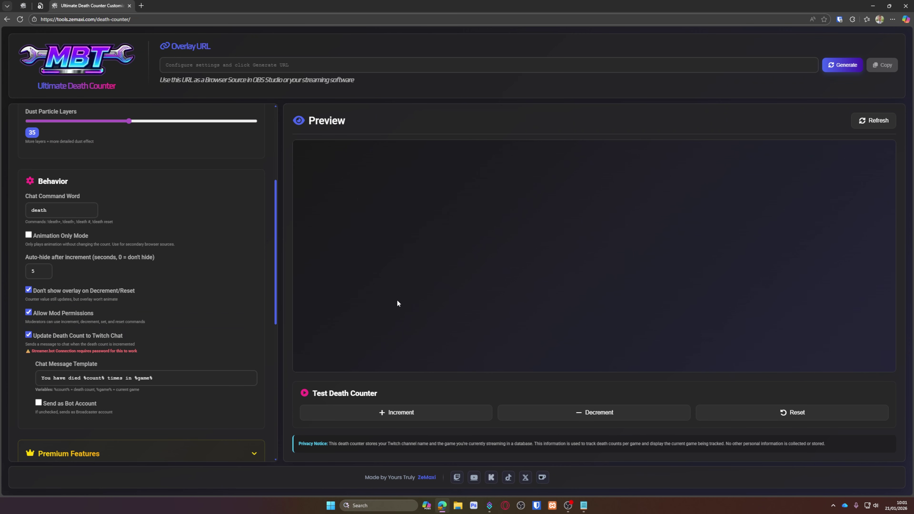
pyautogui.click(57, 235)
pyautogui.click(53, 236)
pyautogui.scroll(5, 261, 268)
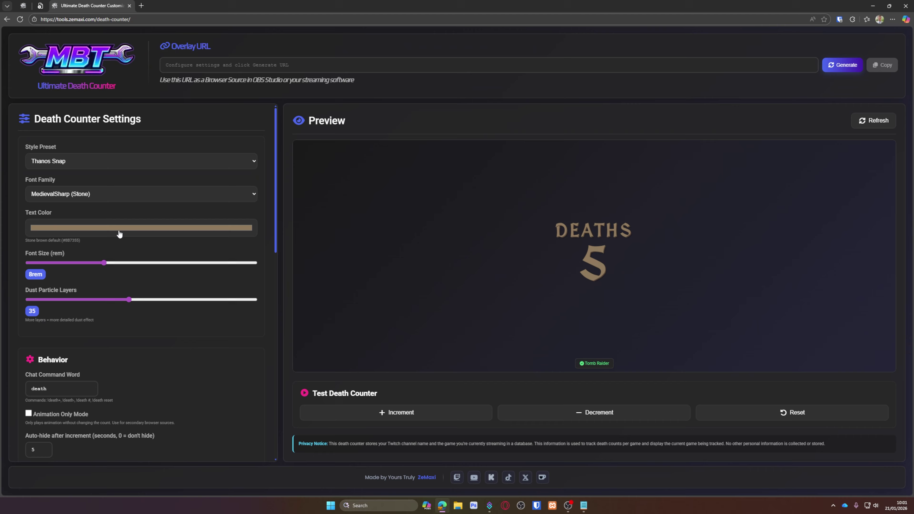
pyautogui.scroll(-4, 216, 375)
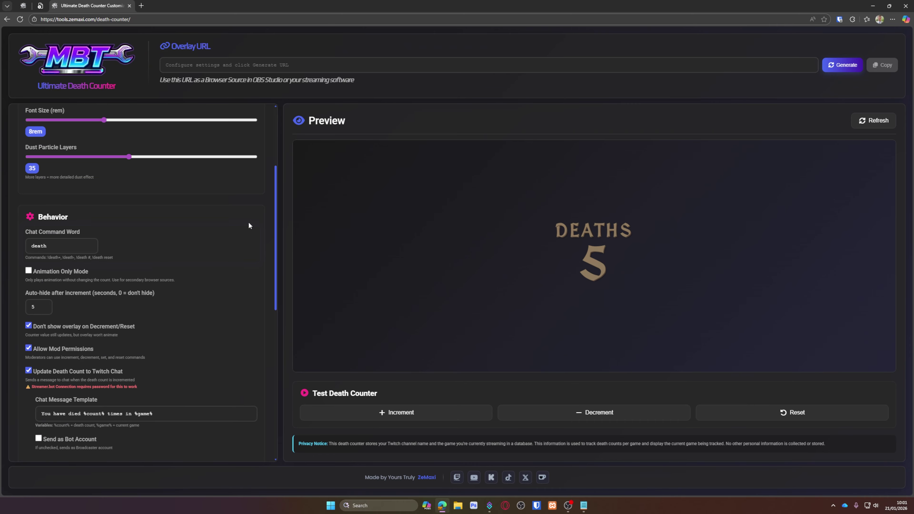
pyautogui.scroll(-5, 266, 217)
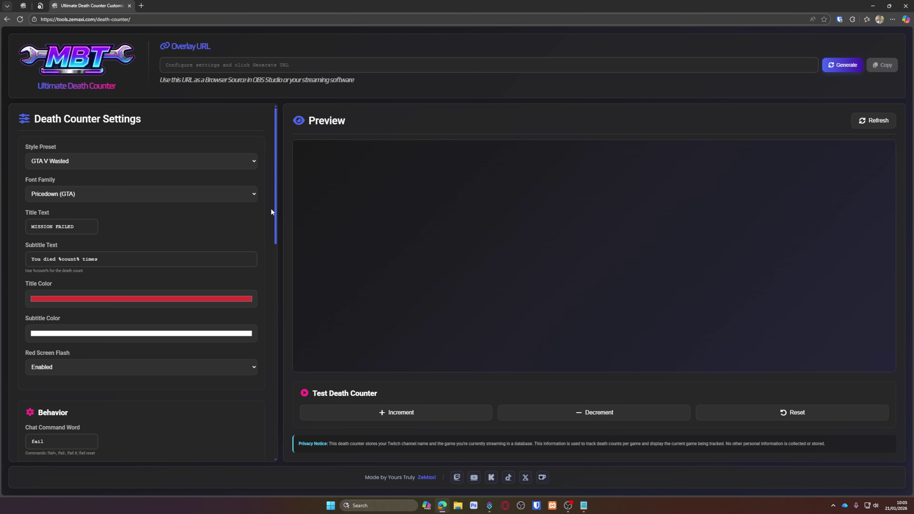
# Change the subtitle word 'died' to 'failed'
pyautogui.scroll(-4, 161, 220)
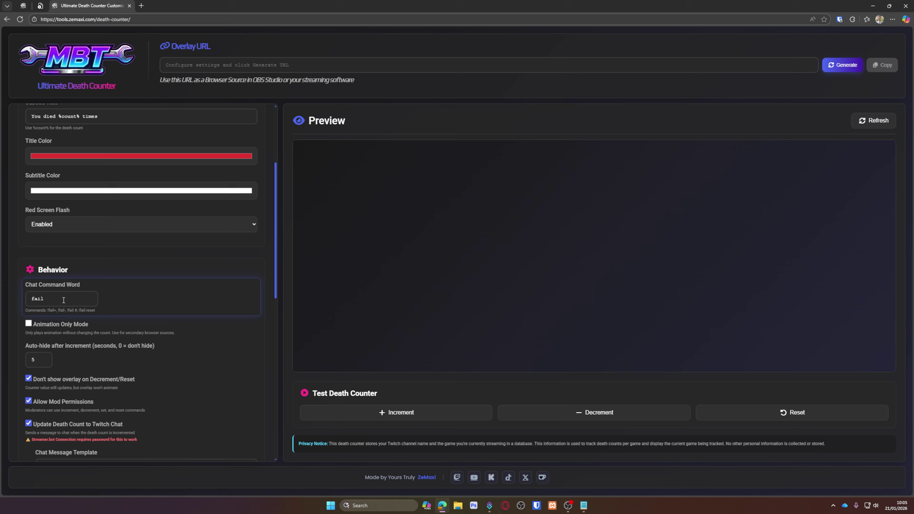
pyautogui.scroll(4, 152, 302)
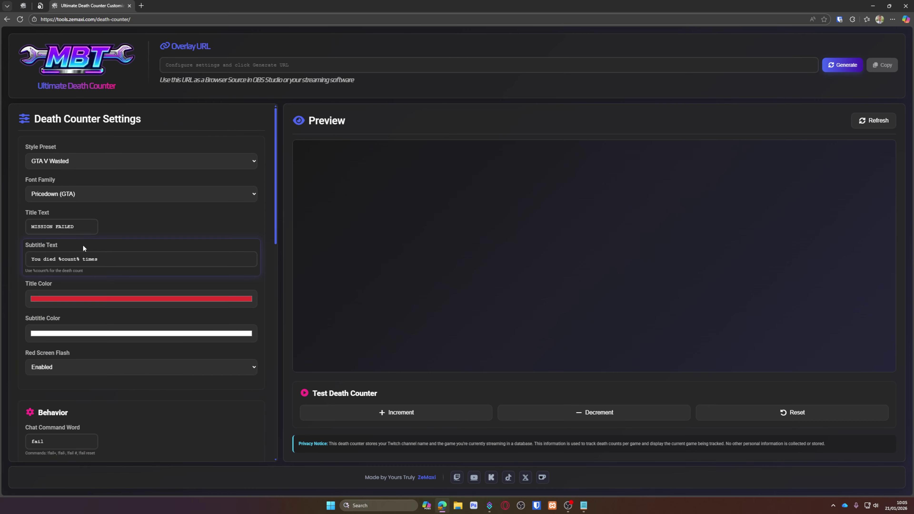
pyautogui.doubleClick(54, 262)
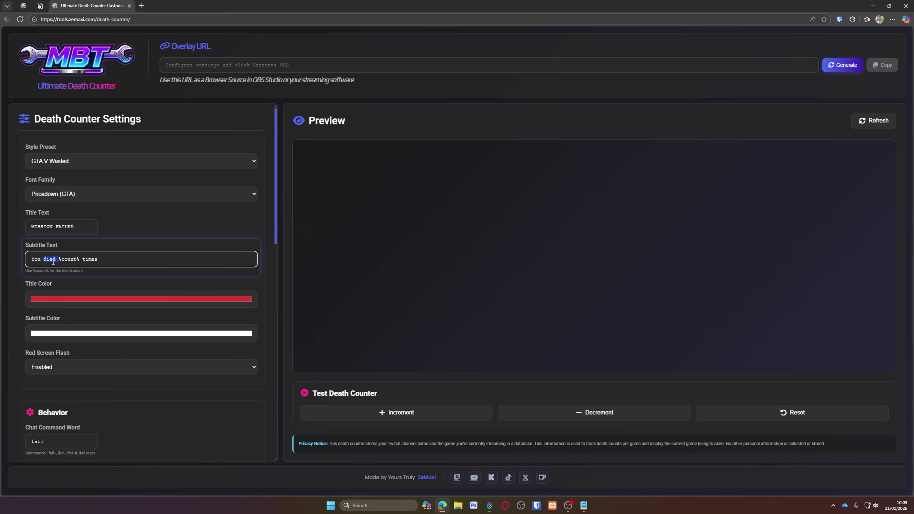
pyautogui.write('failed')
pyautogui.press('BackSpace')
pyautogui.press('BackSpace')
pyautogui.press('BackSpace')
pyautogui.press('BackSpace')
pyautogui.press('BackSpace')
pyautogui.press('BackSpace')
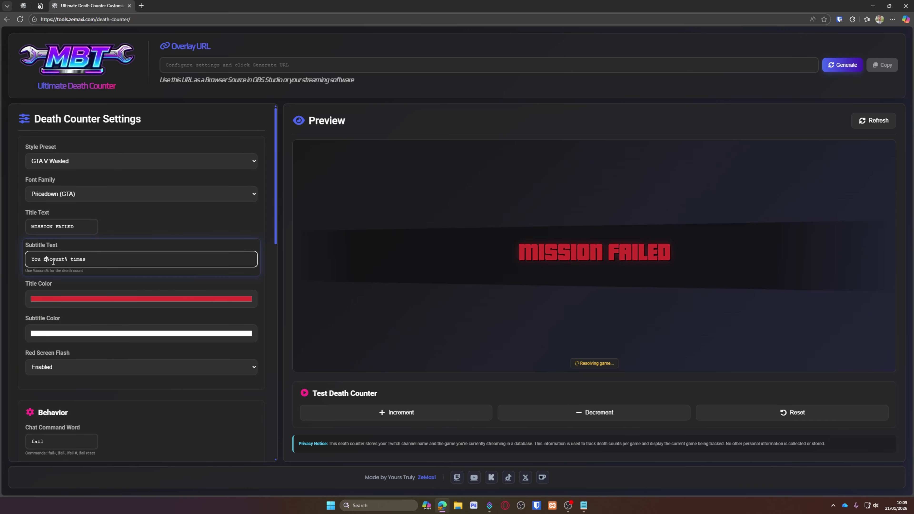
pyautogui.write('ailed')
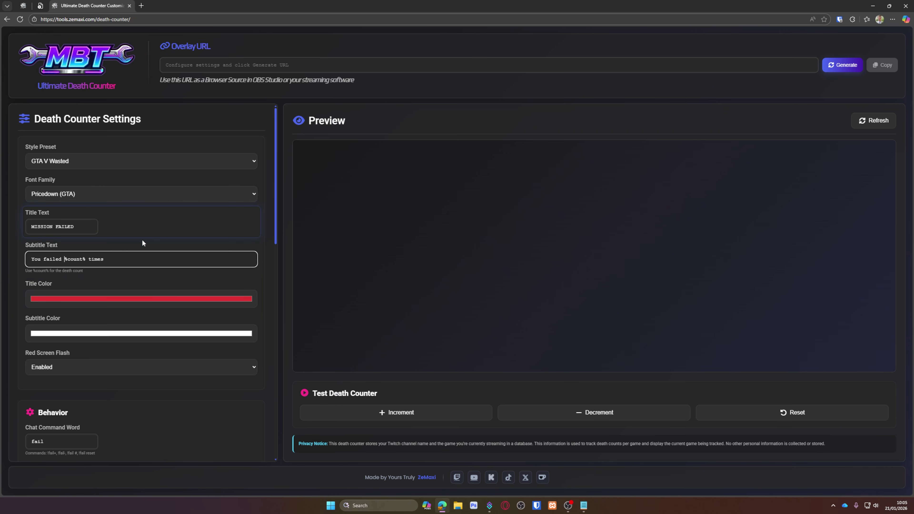
# Set the chat command word back to death and the title back to WASTED
pyautogui.scroll(-4, 85, 346)
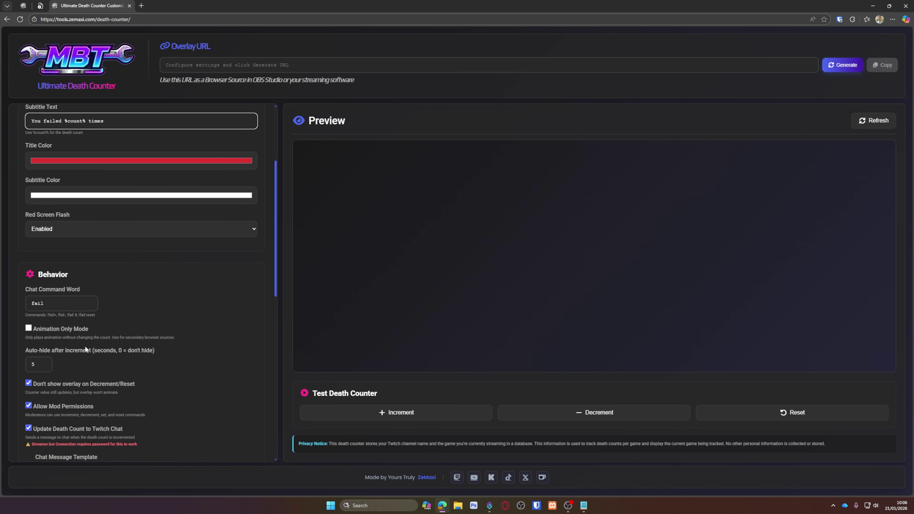
pyautogui.doubleClick(59, 301)
pyautogui.write('death')
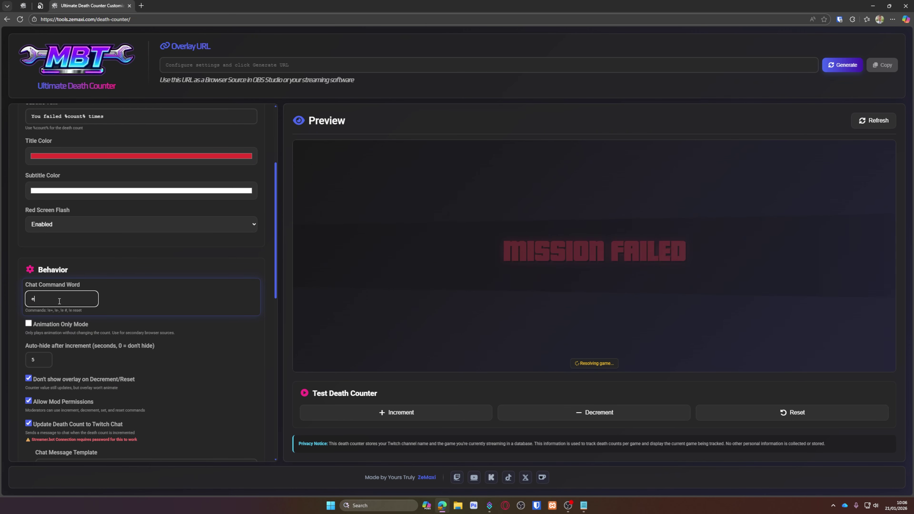
pyautogui.scroll(4, 61, 281)
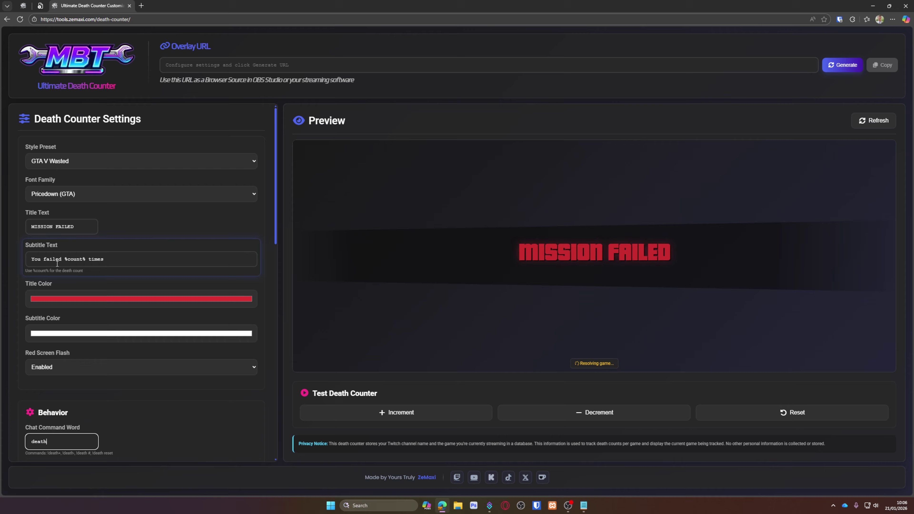
pyautogui.doubleClick(76, 223)
pyautogui.hotkey('ctrl', 'a')
pyautogui.write('WASTED')
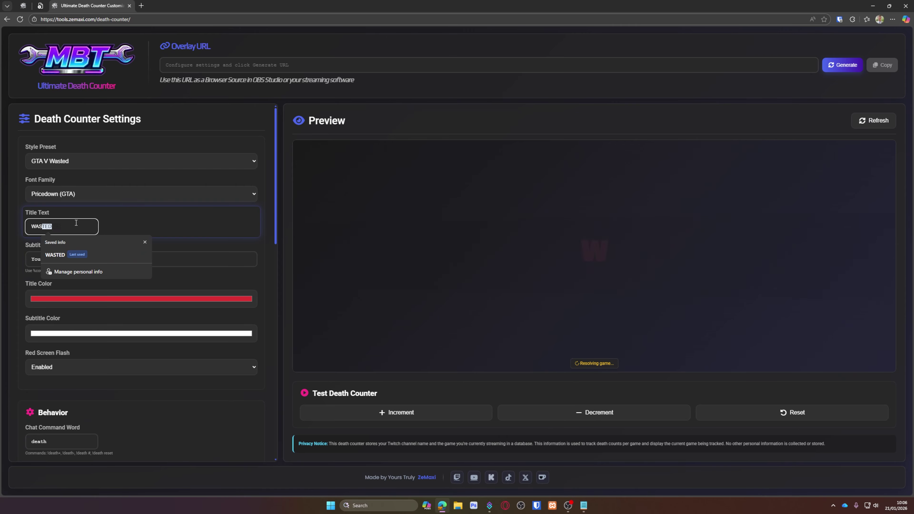
# Replace 'failed' in the subtitle with 'wasted'
pyautogui.click(54, 259)
pyautogui.doubleClick(54, 259)
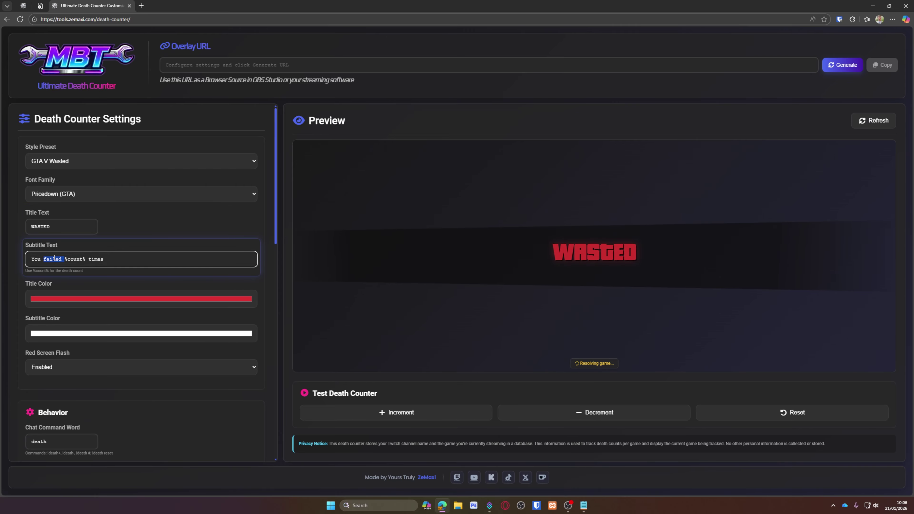
pyautogui.write('wasted')
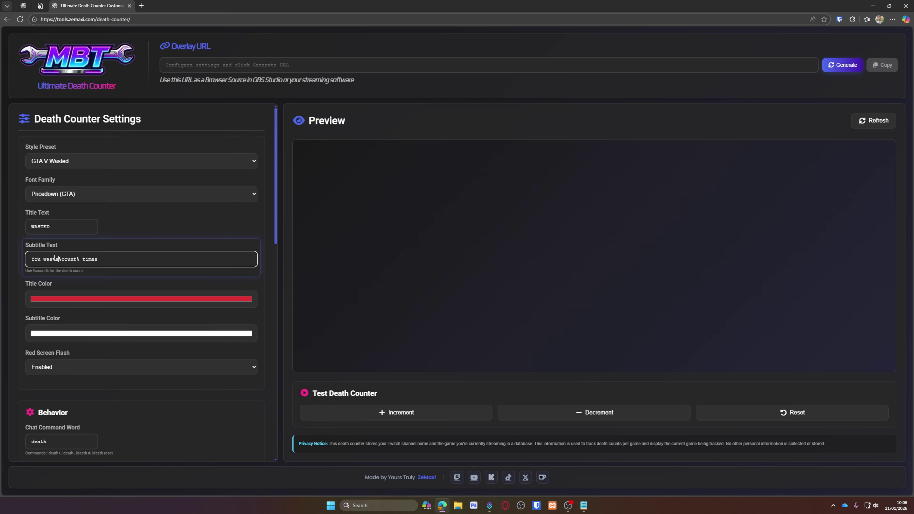
pyautogui.click(596, 413)
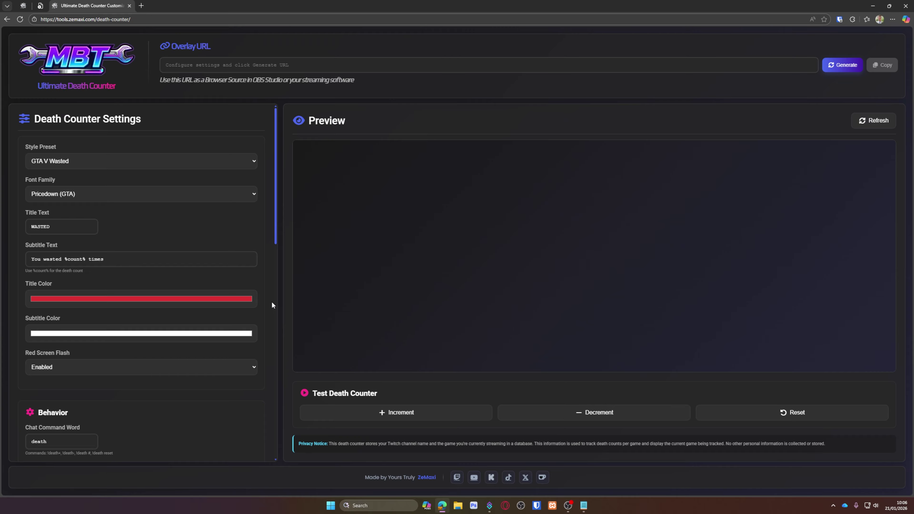
pyautogui.click(142, 162)
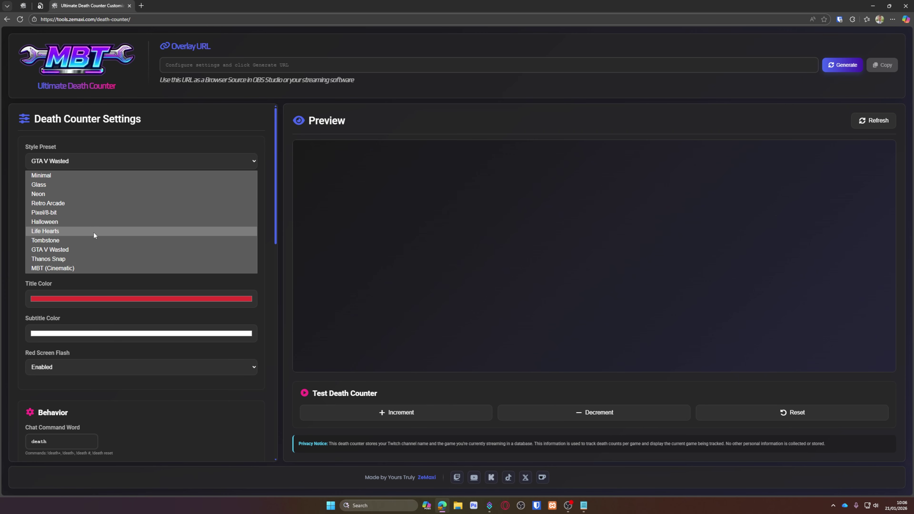
pyautogui.click(610, 305)
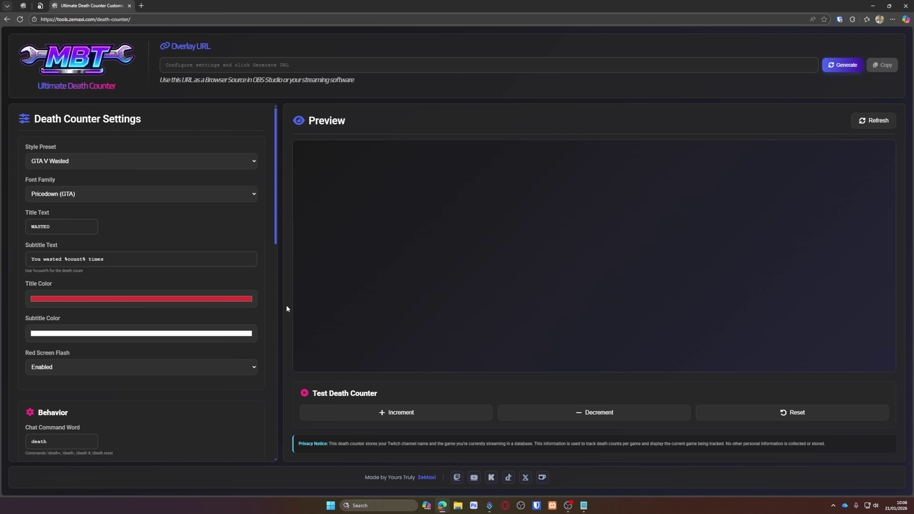
pyautogui.scroll(-15, 261, 239)
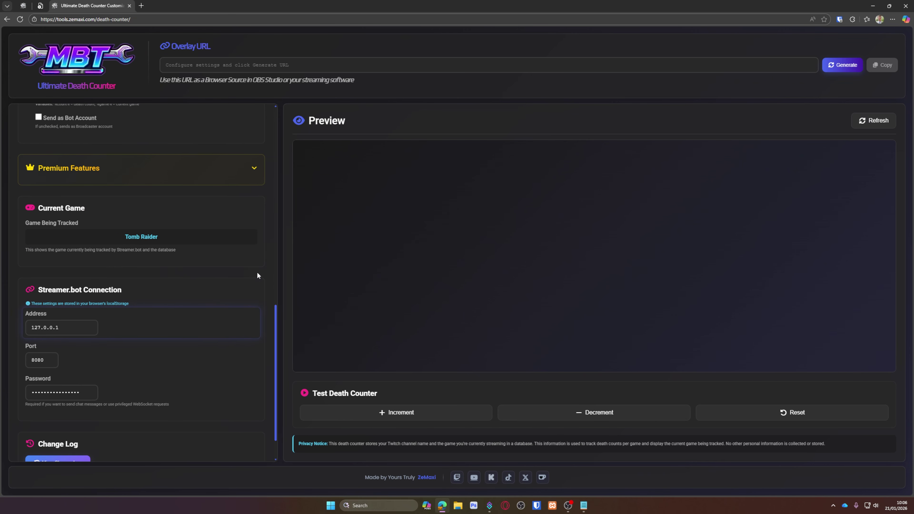
# Under Premium Features, tick Premium Mode Only and Enable Second Command Tracking, keeping fail as the command word
pyautogui.scroll(1, 257, 276)
pyautogui.click(254, 198)
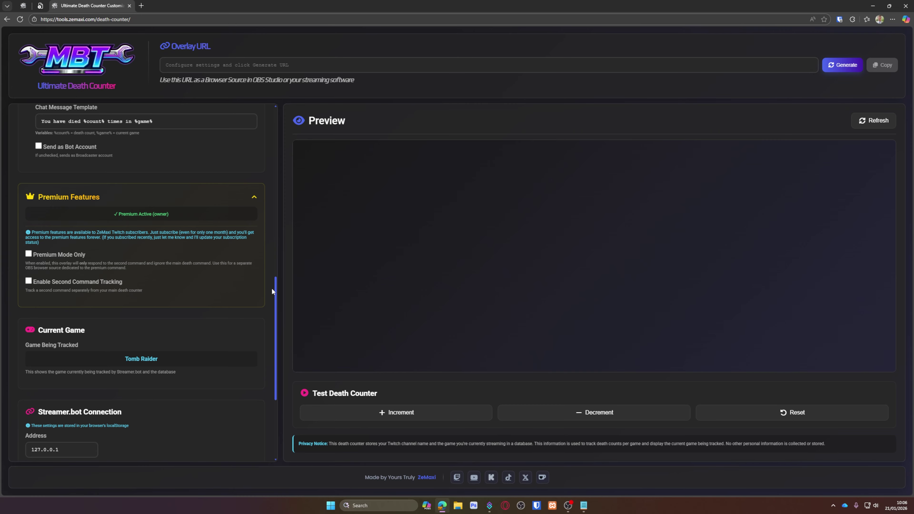
pyautogui.moveTo(273, 288); pyautogui.dragTo(266, 119)
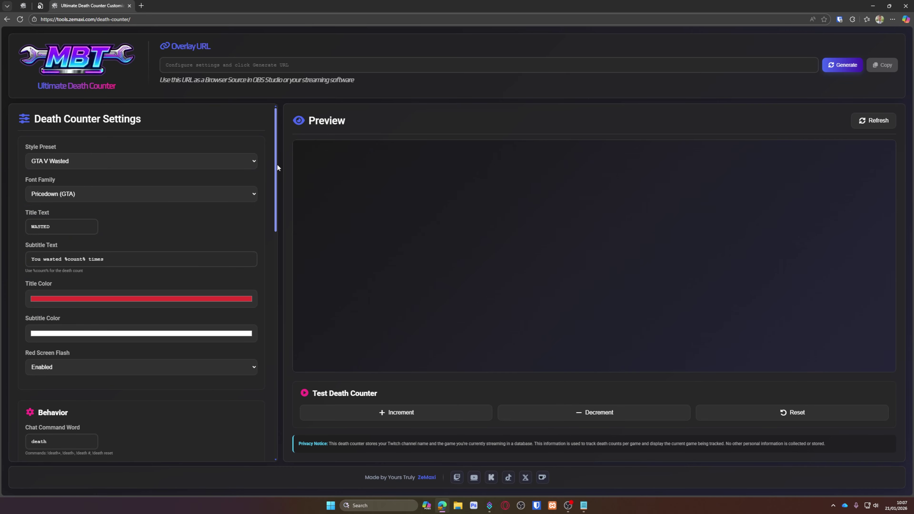
pyautogui.moveTo(275, 166); pyautogui.dragTo(268, 345)
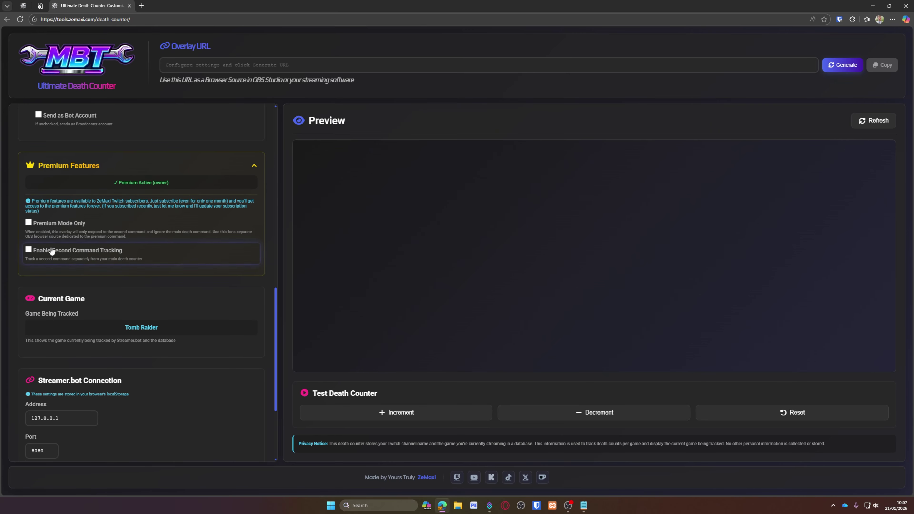
pyautogui.doubleClick(57, 225)
pyautogui.click(55, 227)
pyautogui.click(44, 253)
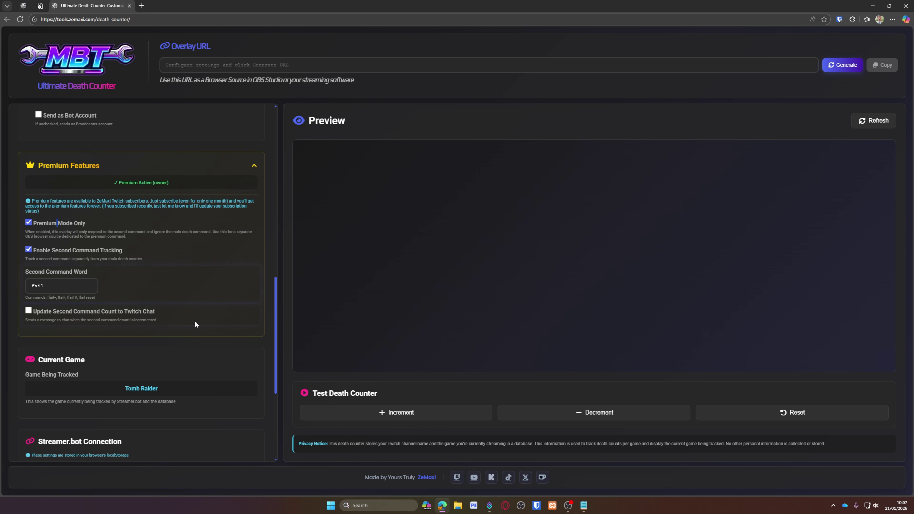
pyautogui.scroll(15, 269, 348)
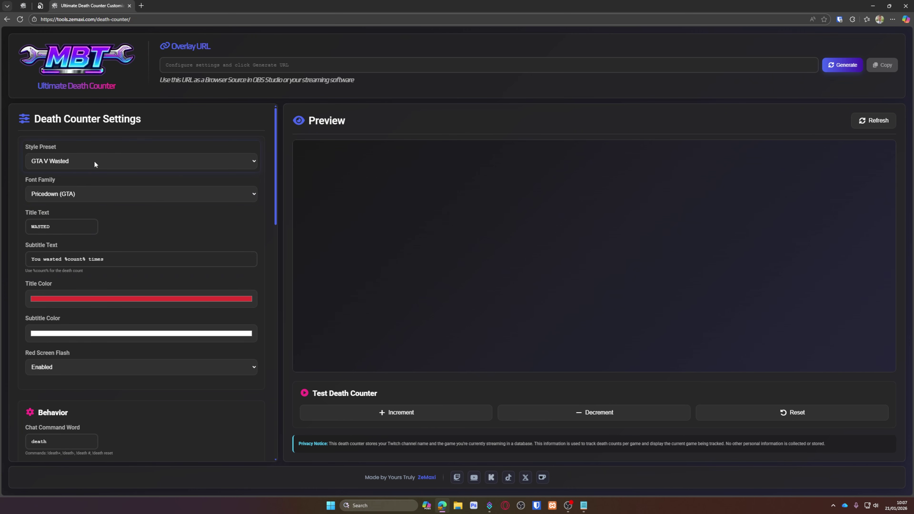
# Change the title to MISSION FAILED and the subtitle to 'You failed %count% times'
pyautogui.doubleClick(60, 228)
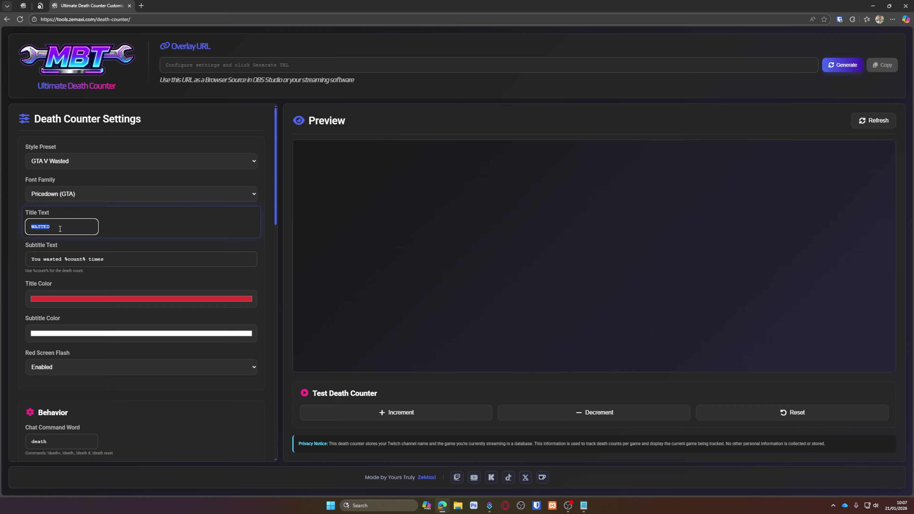
pyautogui.write('MISSION FAILED')
pyautogui.doubleClick(50, 260)
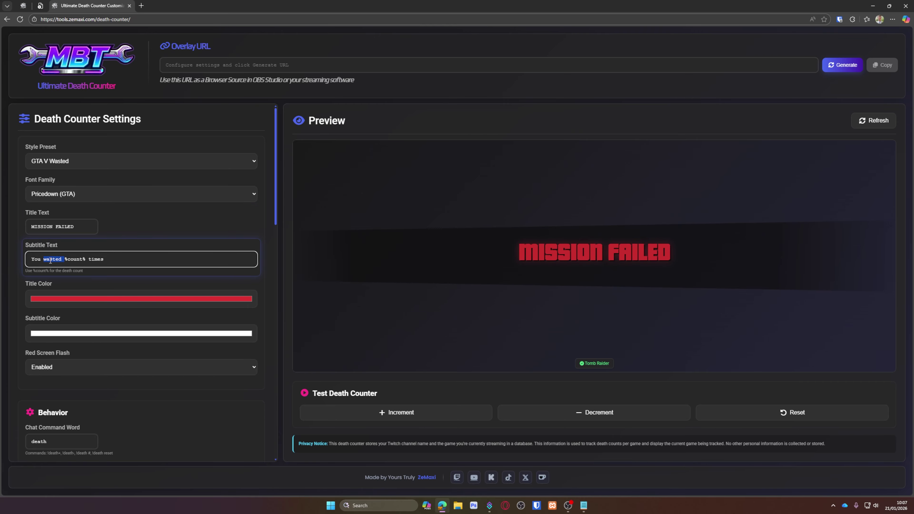
pyautogui.write('failed')
# Select the second command word fail so it can be replaced
pyautogui.scroll(-3, 115, 269)
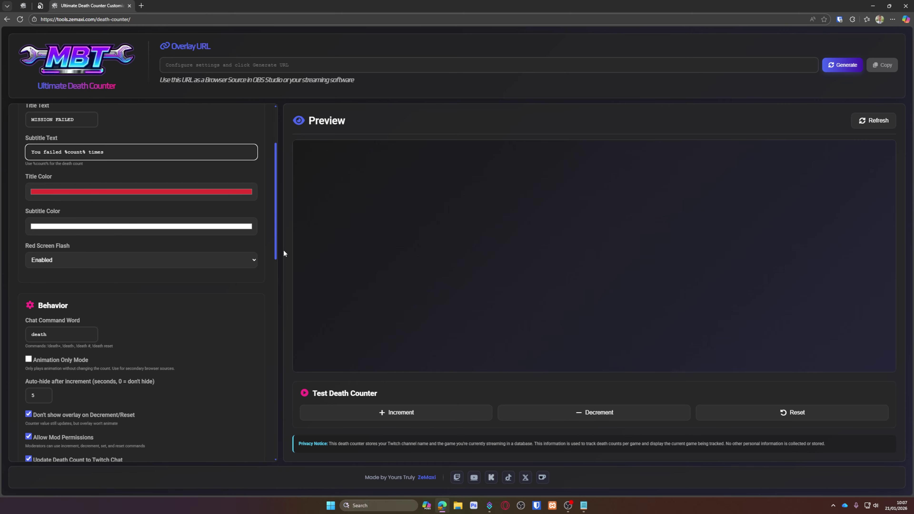
pyautogui.scroll(-10, 268, 224)
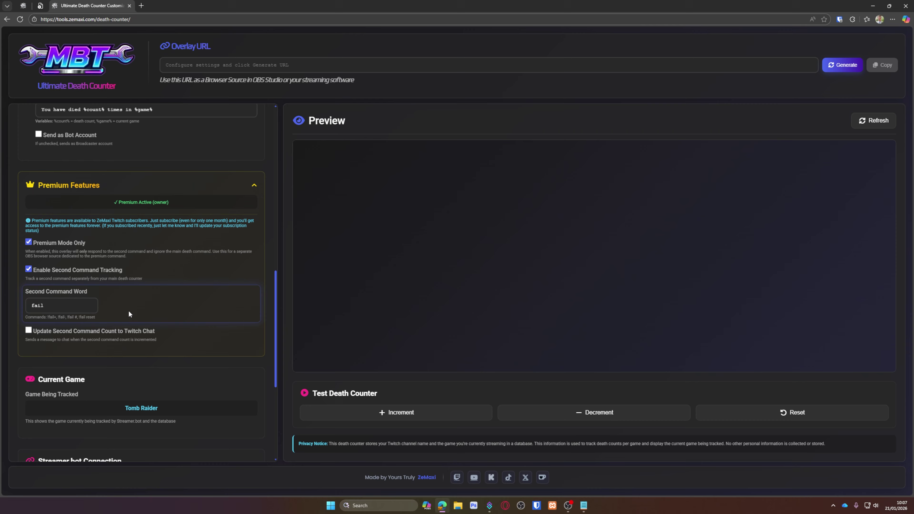
pyautogui.doubleClick(74, 310)
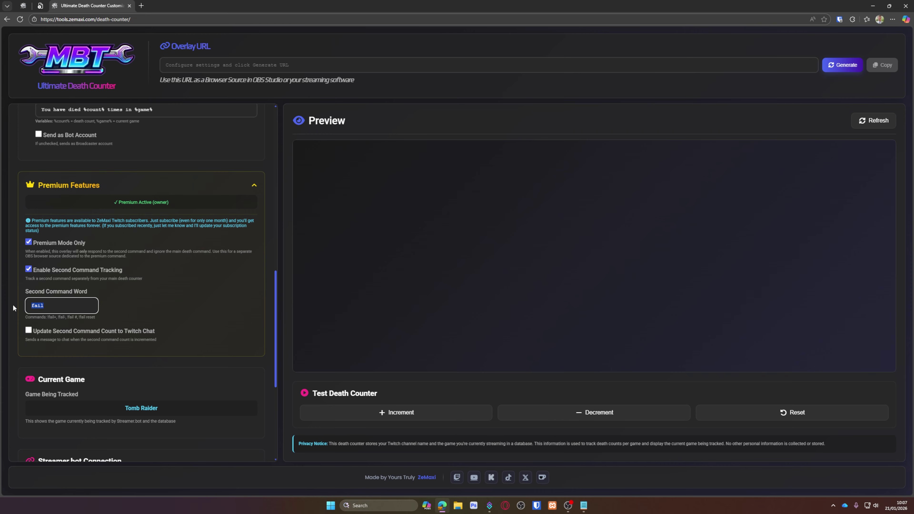
# Replace the second command word fail with 'garreh'
pyautogui.write('garreh')
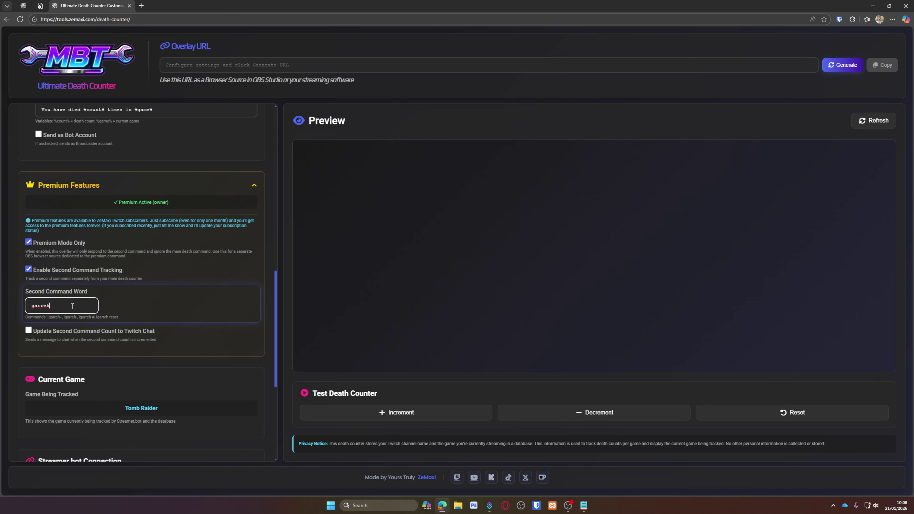
pyautogui.scroll(15, 119, 302)
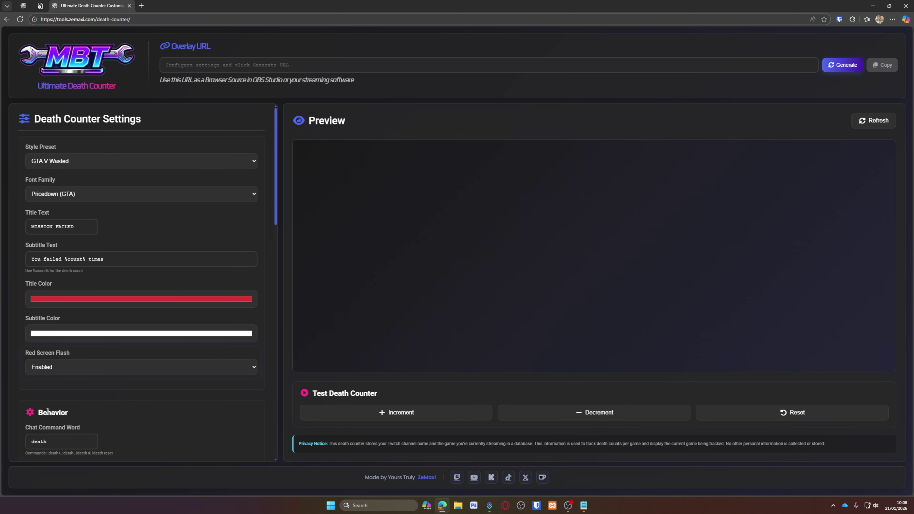
pyautogui.scroll(-3, 74, 310)
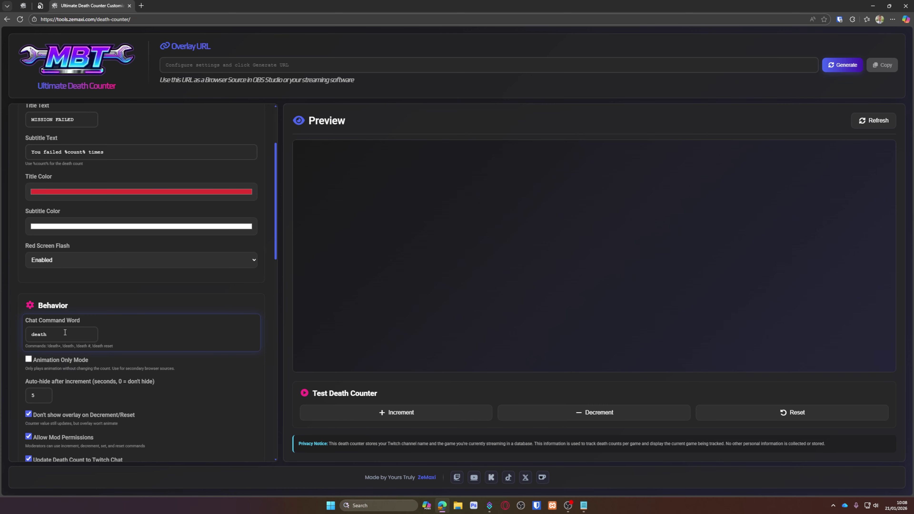
pyautogui.scroll(-10, 77, 323)
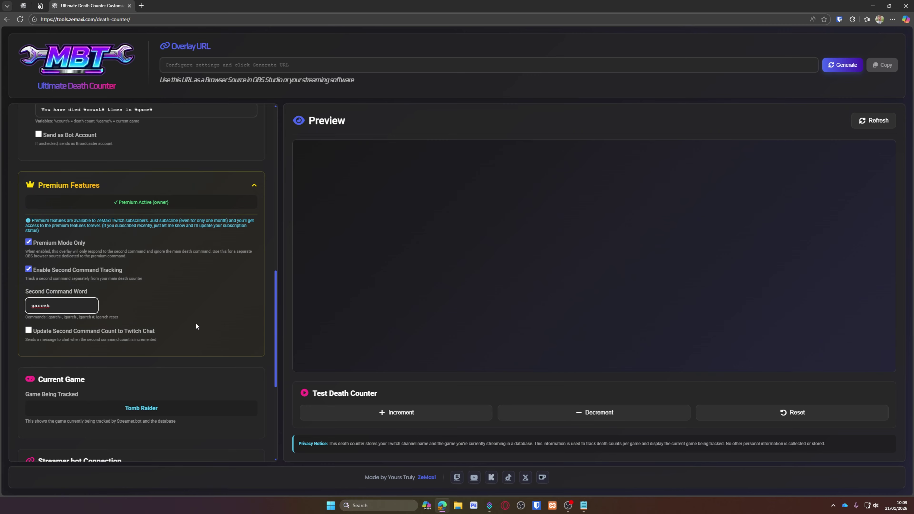
# Post second-command counts to Twitch chat from the broadcaster account instead of the bot, then collapse Premium Features
pyautogui.click(115, 337)
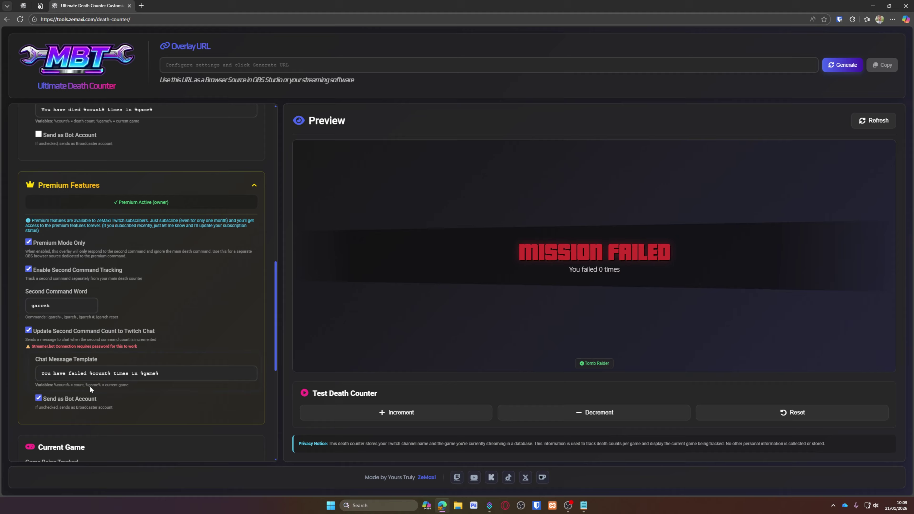
pyautogui.click(42, 400)
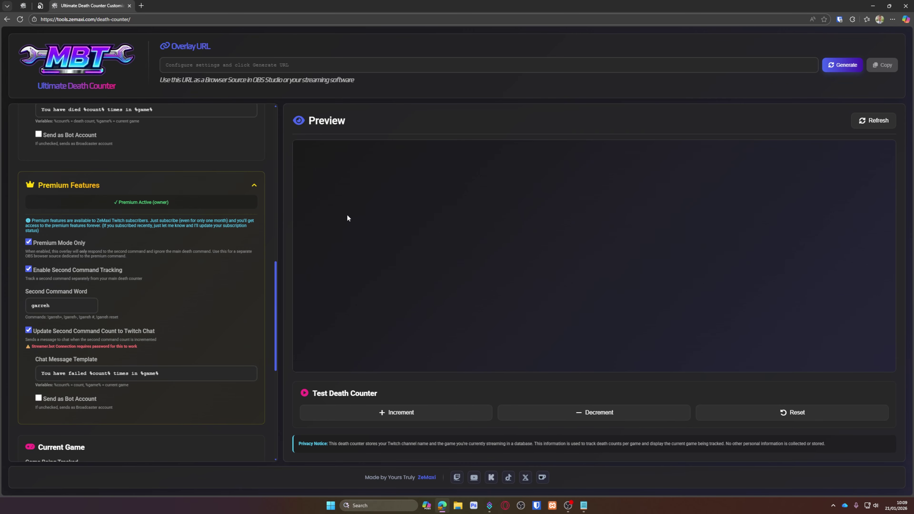
pyautogui.click(252, 185)
pyautogui.scroll(12, 231, 147)
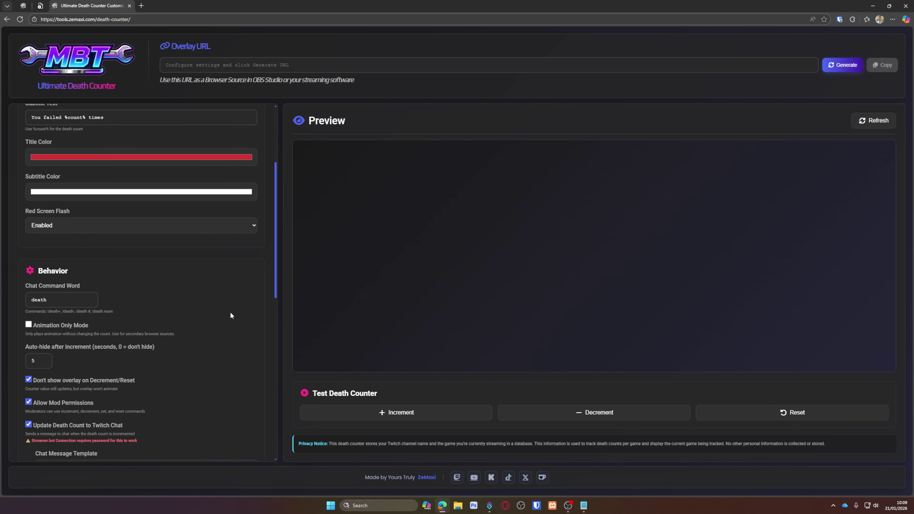